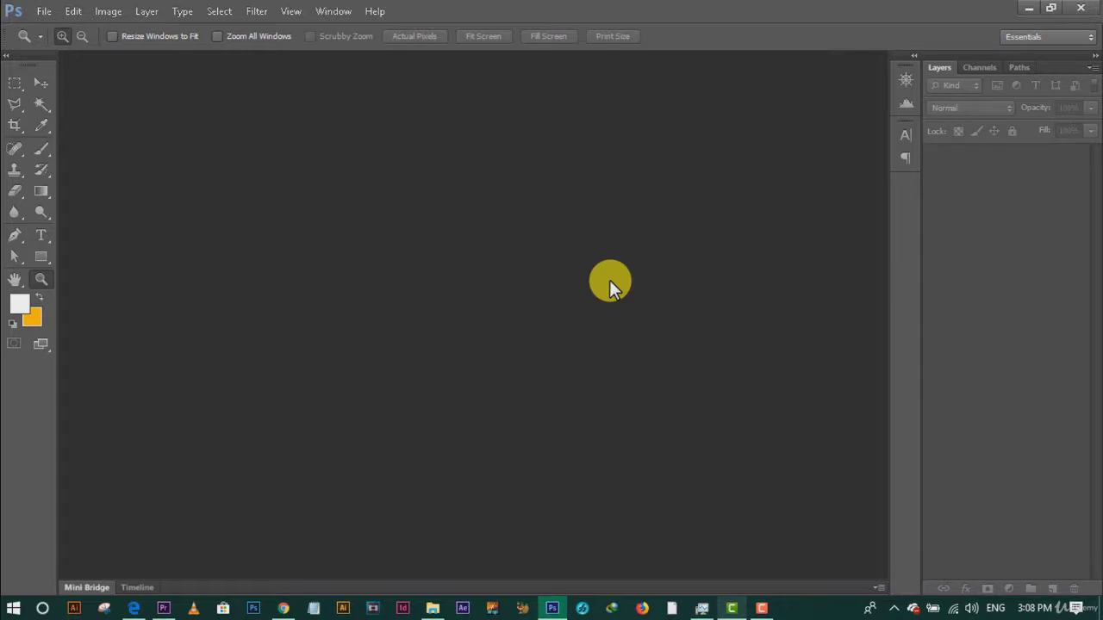
Create a new document named 'Thumbnail', 1920 x 1080 in pixels
{"action": "key", "text": "ctrl+n"}
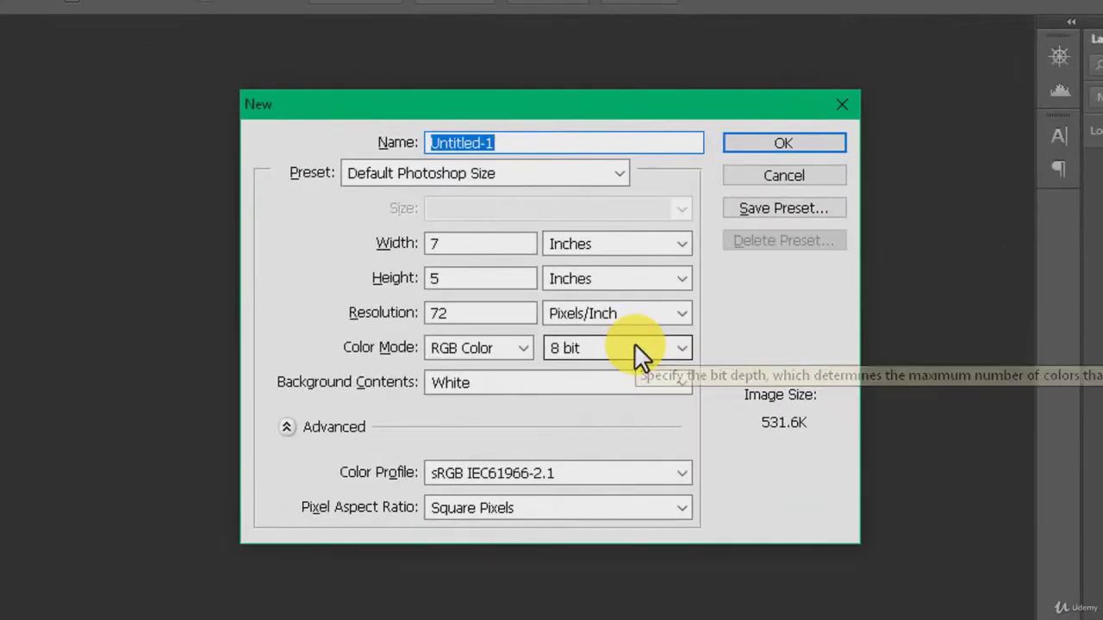
{"action": "type", "text": "Thumbnail"}
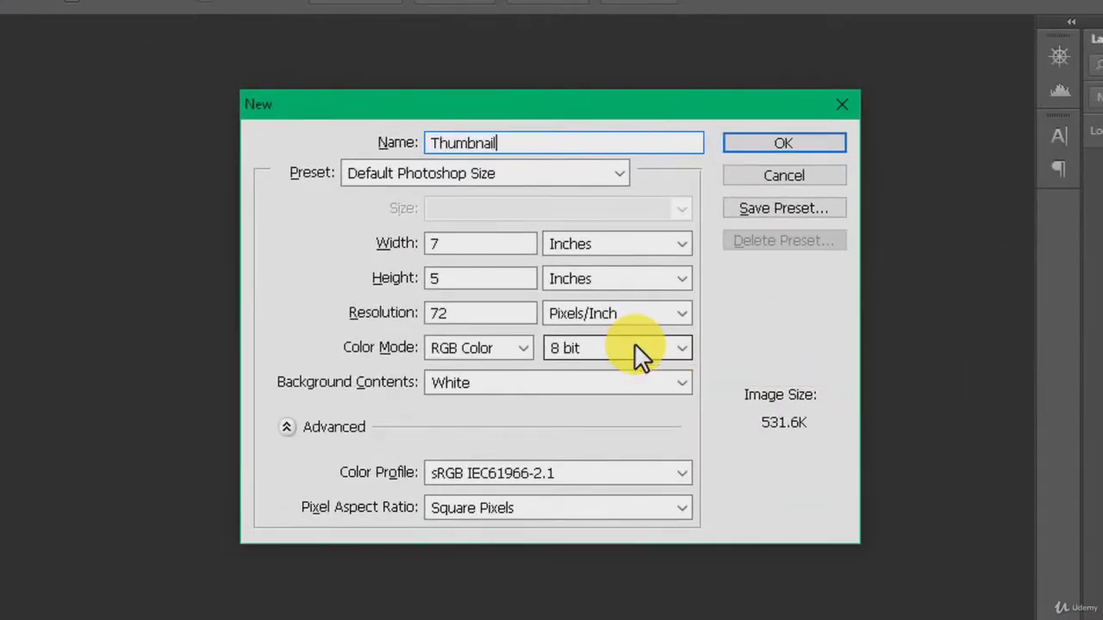
{"action": "key", "text": "Tab"}
{"action": "key", "text": "Tab"}
{"action": "key", "text": "Tab"}
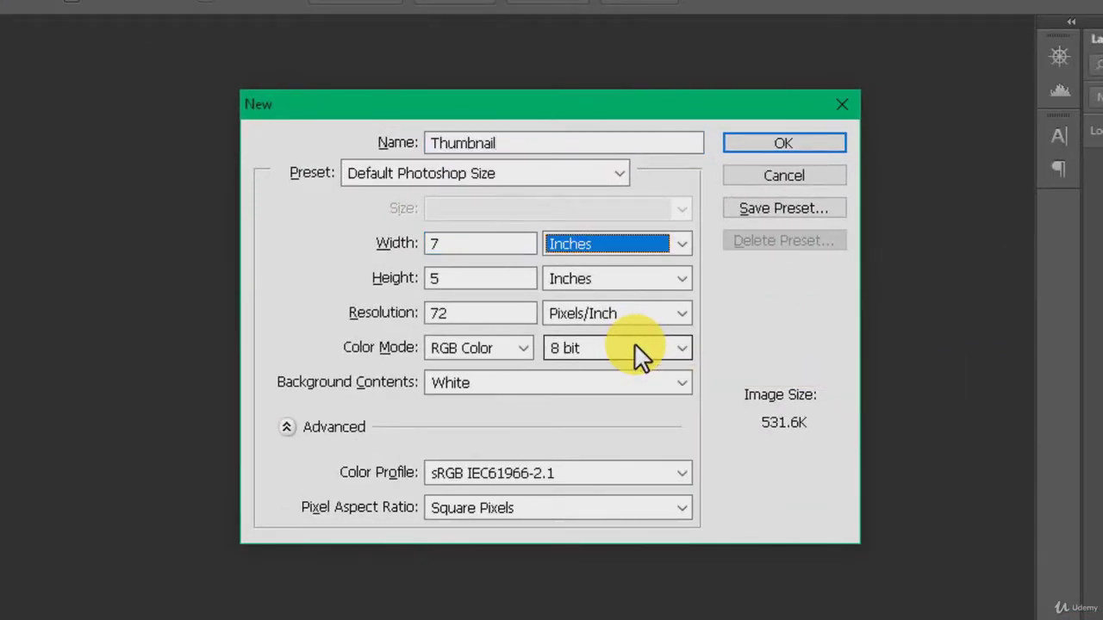
{"action": "left_click", "coordinate": [622, 249]}
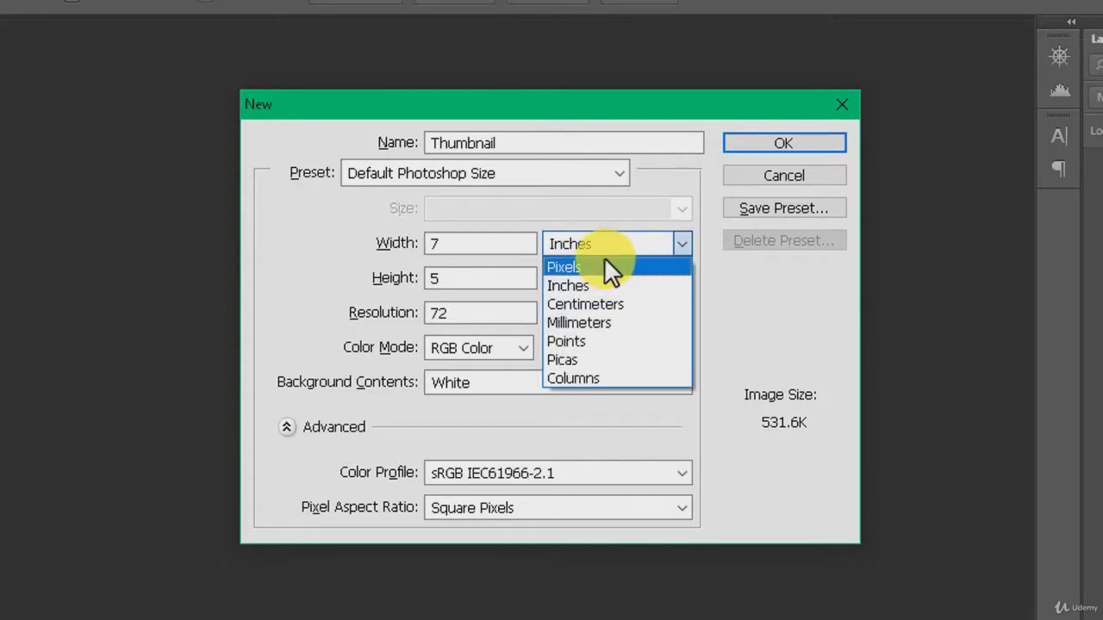
{"action": "left_click", "coordinate": [603, 268]}
{"action": "left_click", "coordinate": [383, 251]}
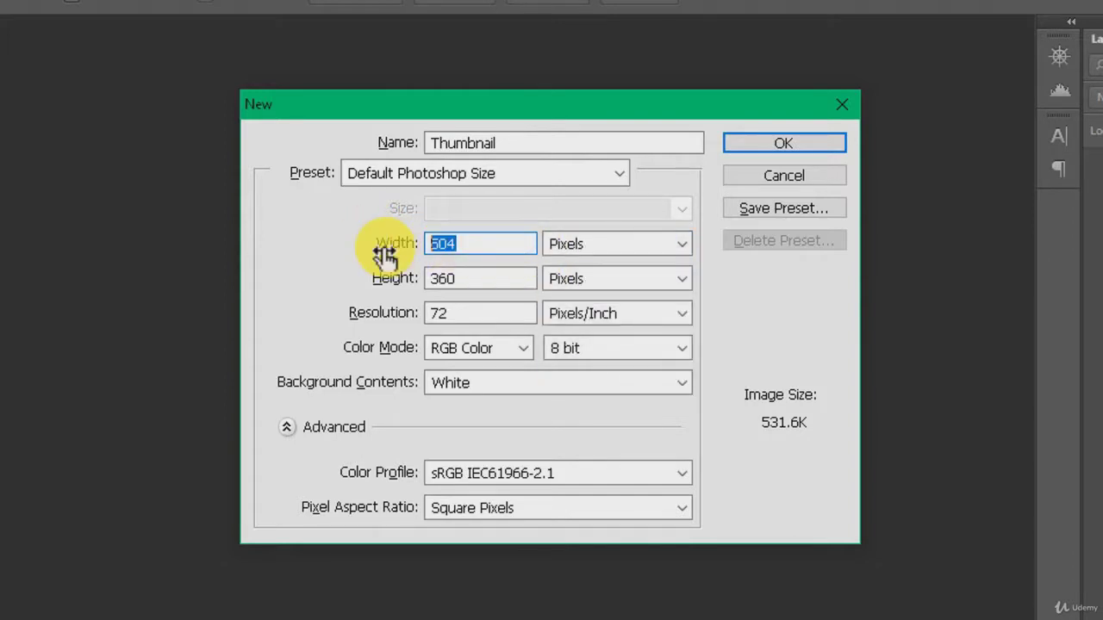
{"action": "type", "text": "1920"}
{"action": "key", "text": "Tab"}
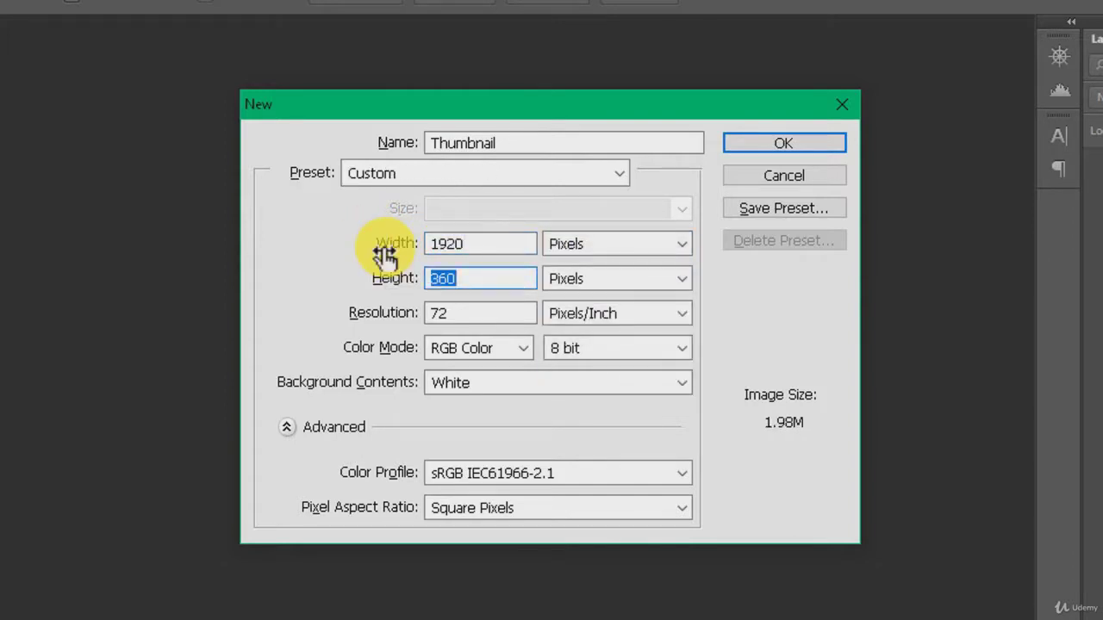
{"action": "type", "text": "1080"}
{"action": "key", "text": "Tab"}
{"action": "key", "text": "Tab"}
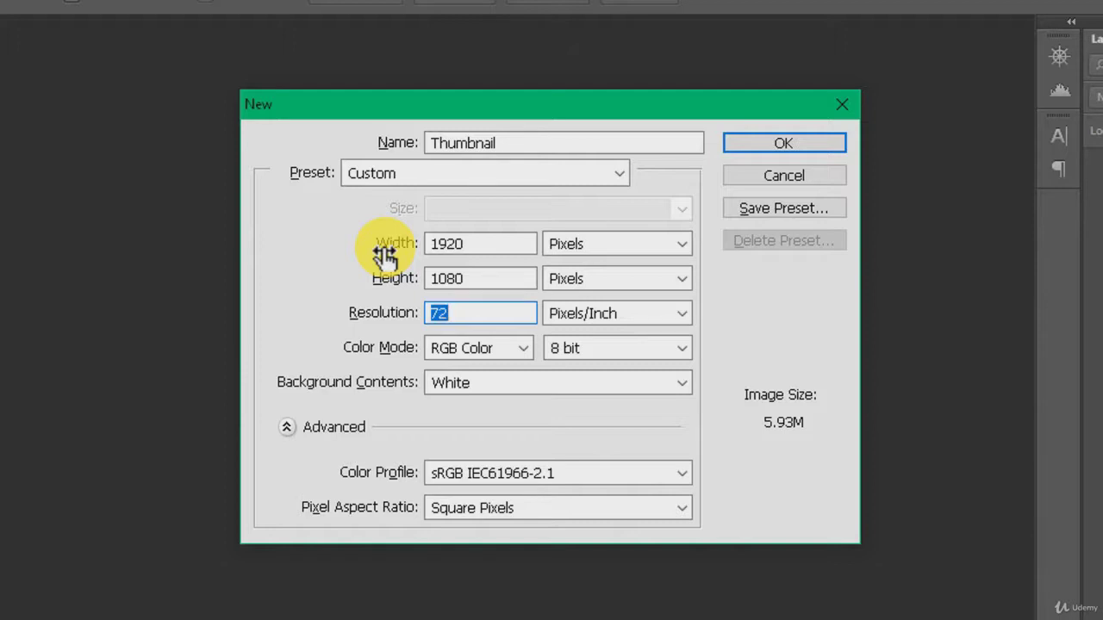
{"action": "left_click", "coordinate": [797, 142]}
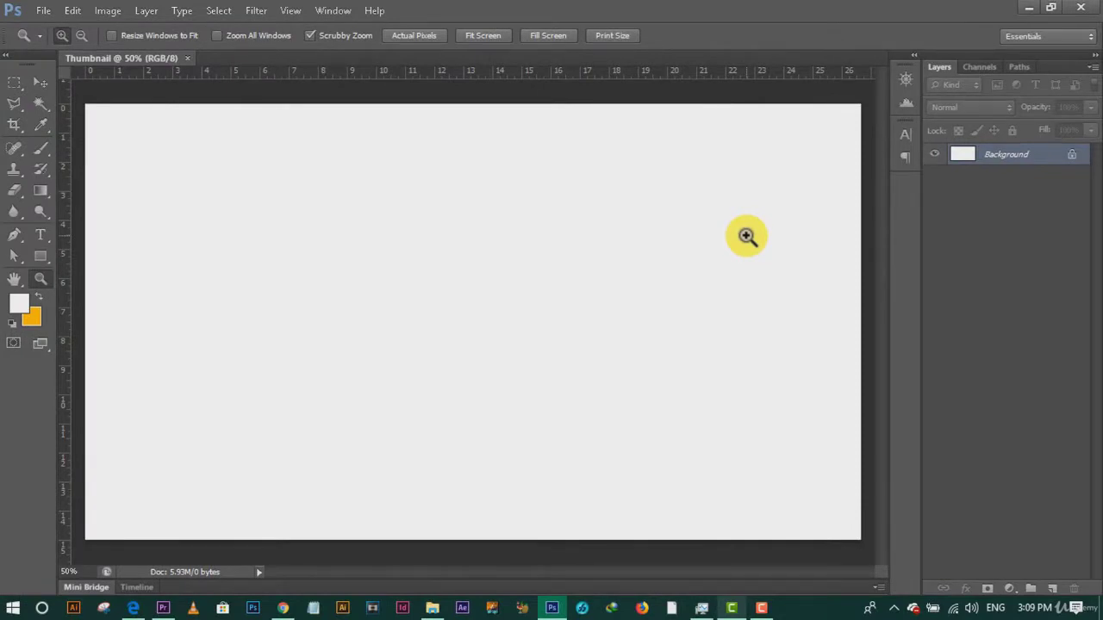
Open Statue of Liberty 04.jpg and drag it into Thumbnail as a new layer
{"action": "key", "text": "ctrl+o"}
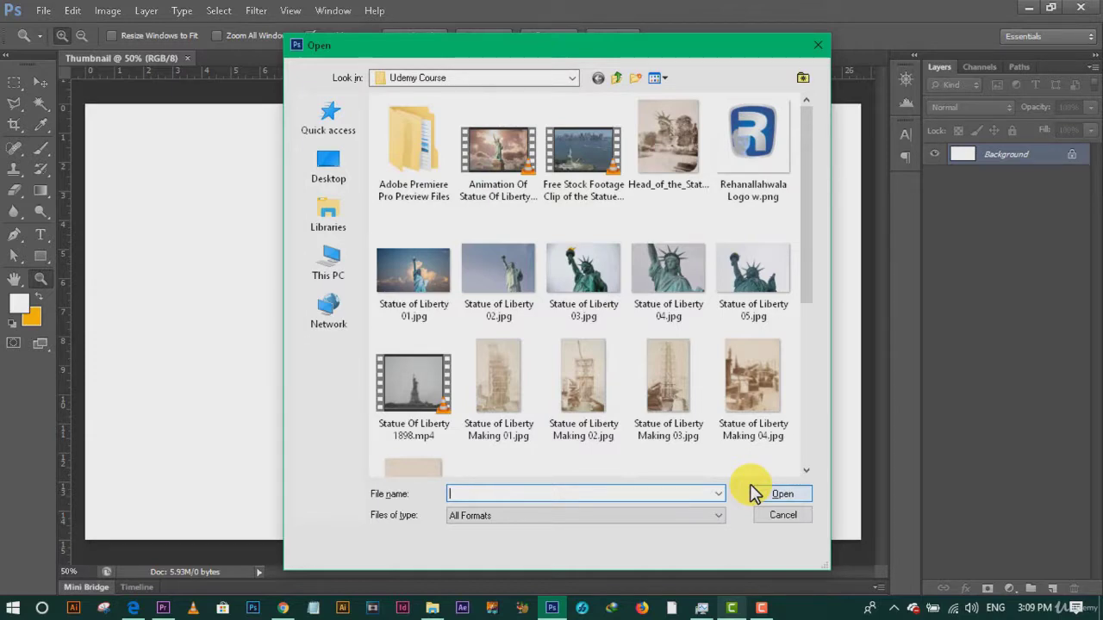
{"action": "double_click", "coordinate": [667, 282]}
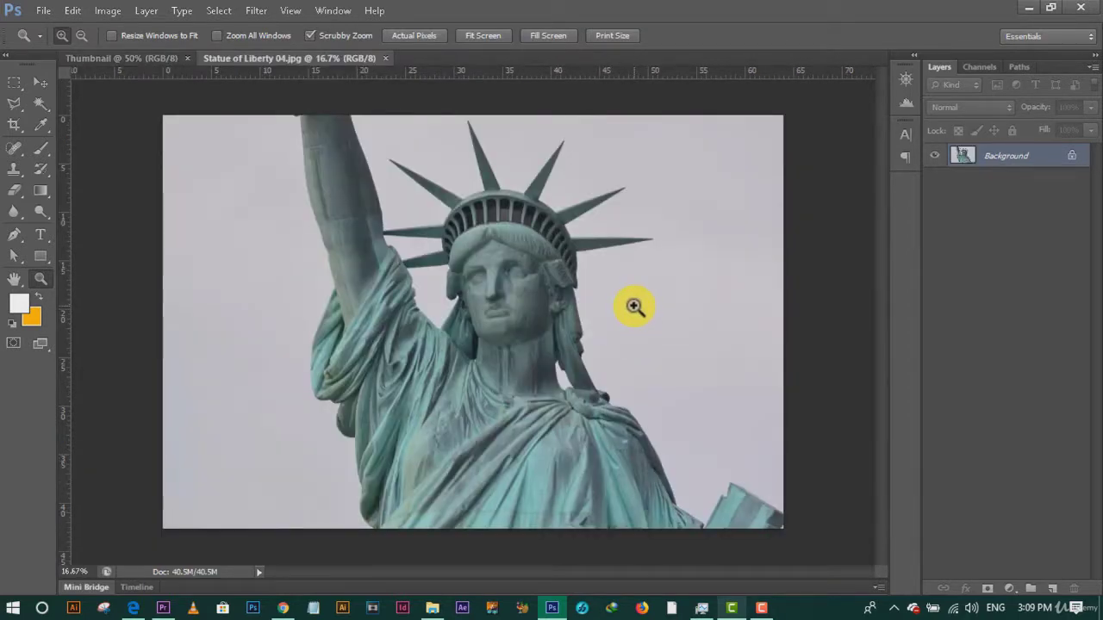
{"action": "key", "text": "v"}
{"action": "mouse_move", "coordinate": [284, 270]}
{"action": "left_mouse_down"}
{"action": "mouse_move", "coordinate": [155, 62]}
{"action": "mouse_move", "coordinate": [216, 168]}
{"action": "left_mouse_up"}
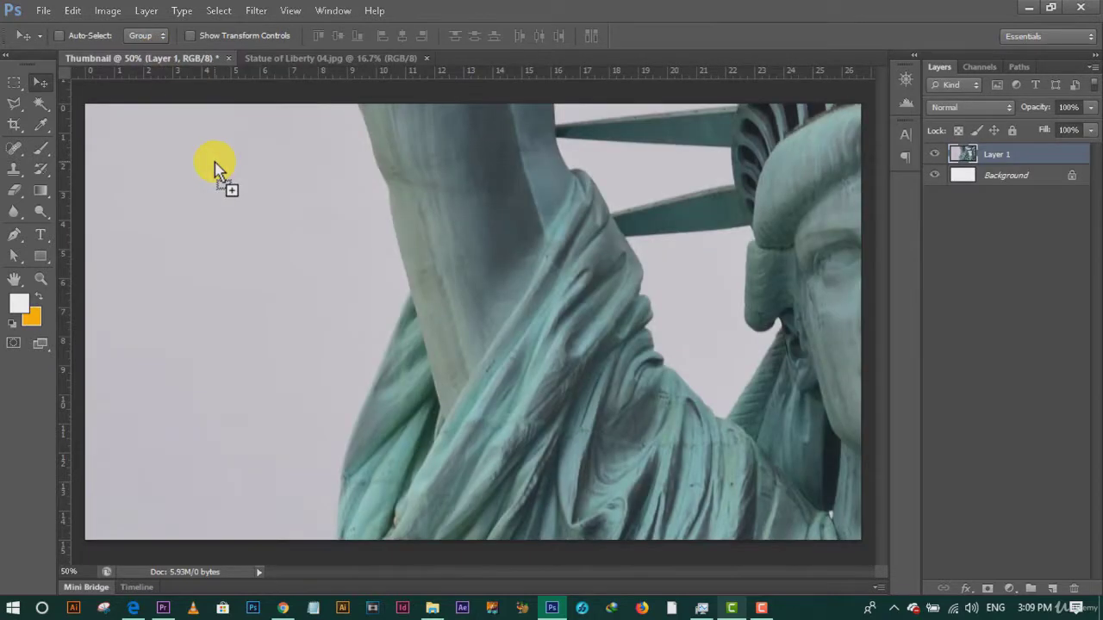
Scale the statue layer to about 55% so the head and raised arm fill the canvas
{"action": "key", "text": "z"}
{"action": "left_click", "coordinate": [443, 365], "text": "alt"}
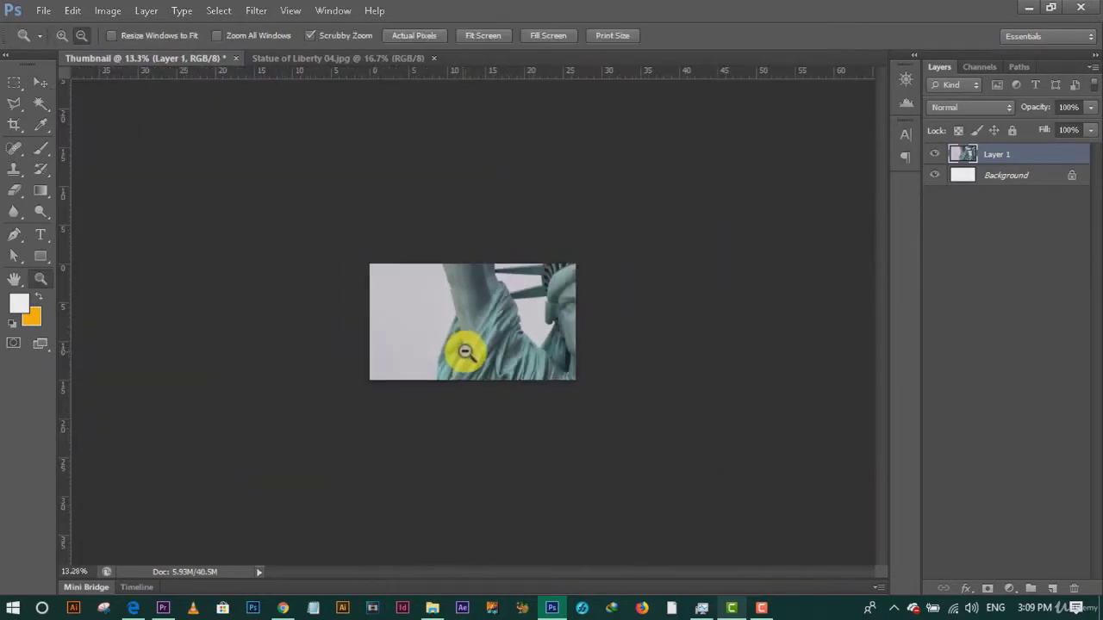
{"action": "left_click", "coordinate": [466, 349], "text": "alt"}
{"action": "key", "text": "ctrl+t"}
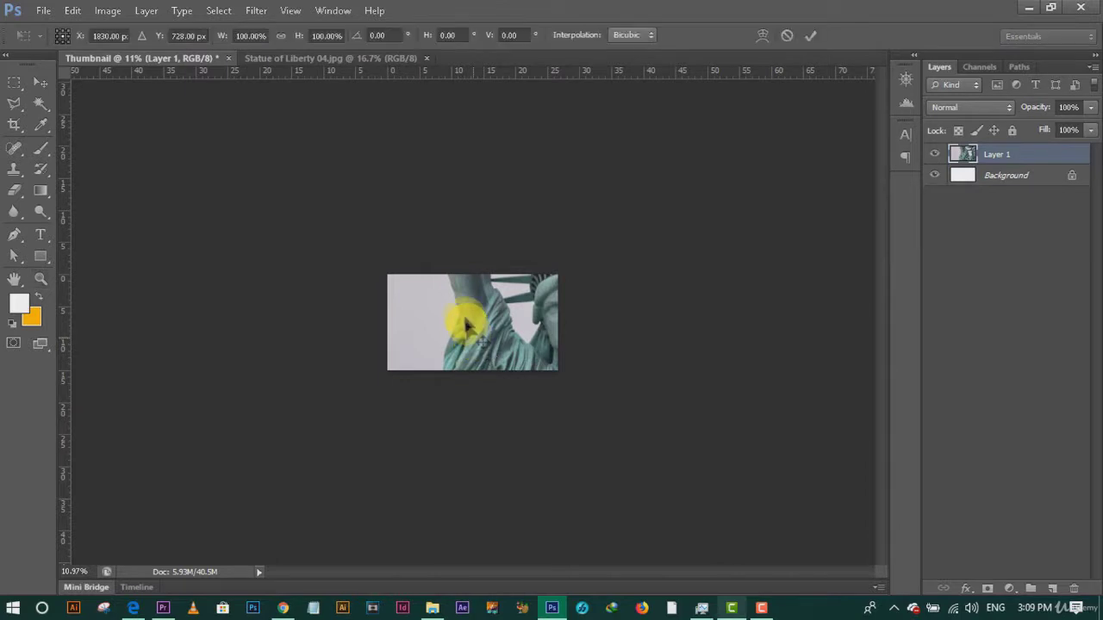
{"action": "left_click_drag", "start_coordinate": [431, 301], "coordinate": [485, 370]}
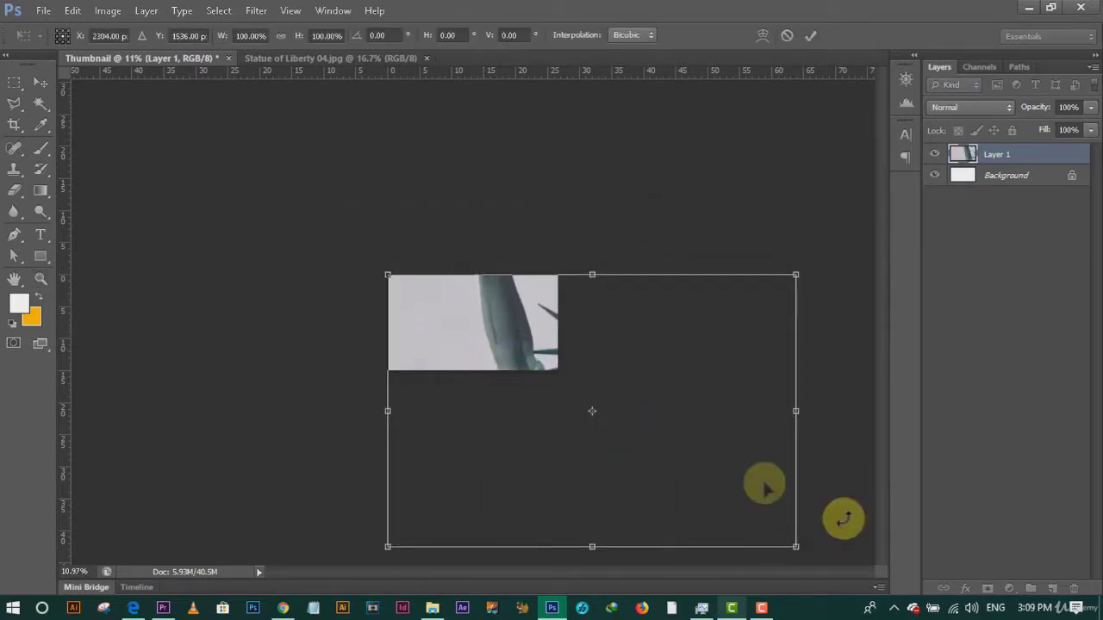
{"action": "left_click_drag", "start_coordinate": [795, 545], "coordinate": [623, 385]}
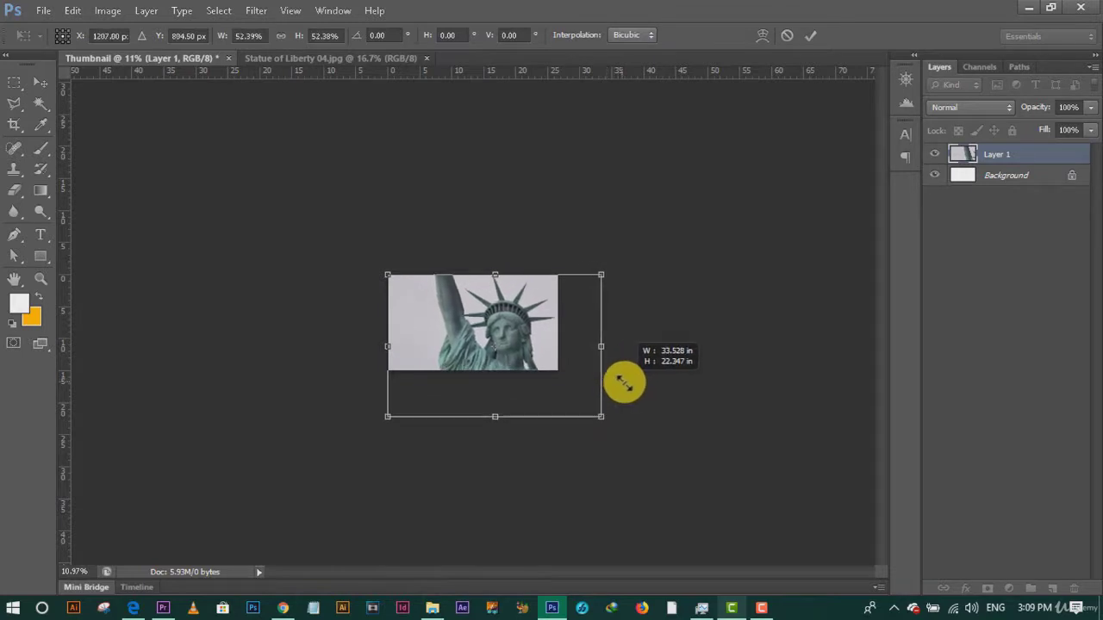
{"action": "left_click_drag", "start_coordinate": [624, 385], "coordinate": [635, 388]}
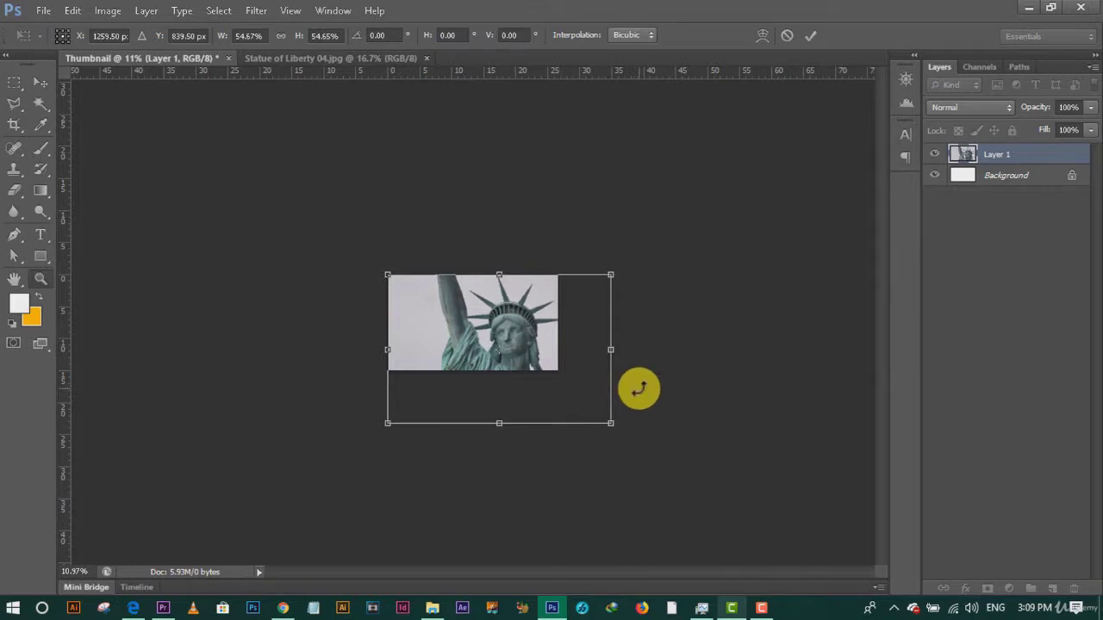
{"action": "key", "text": "Return"}
{"action": "key", "text": "z"}
{"action": "key", "text": "ctrl+0"}
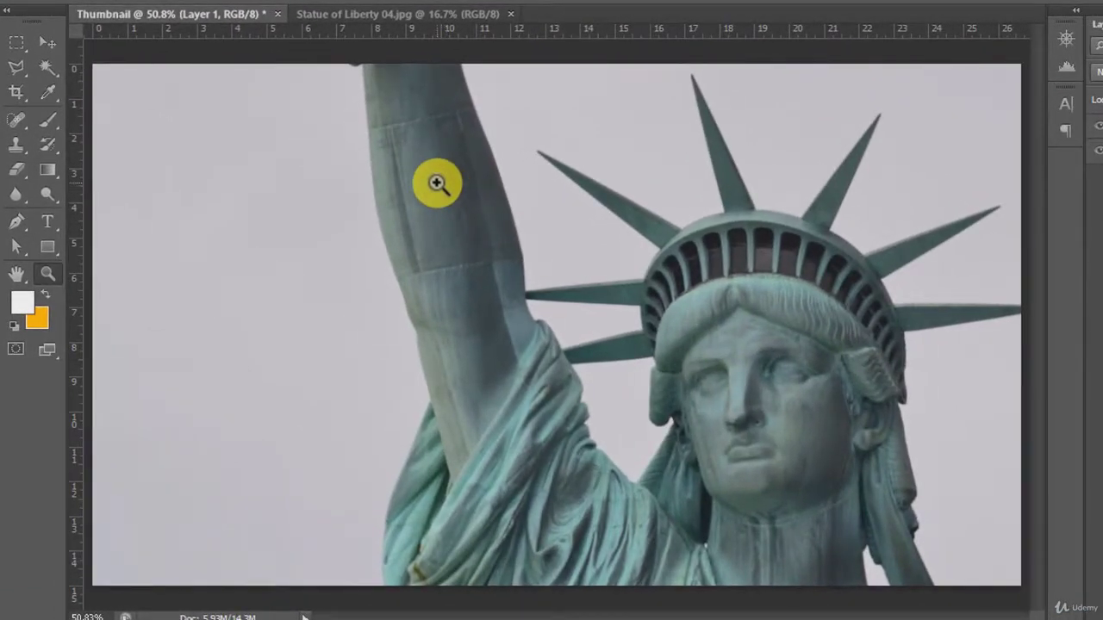
Magic-wand select and delete the grey sky around the statue, then move Layer 2 below Layer 1
{"action": "left_click", "coordinate": [47, 67]}
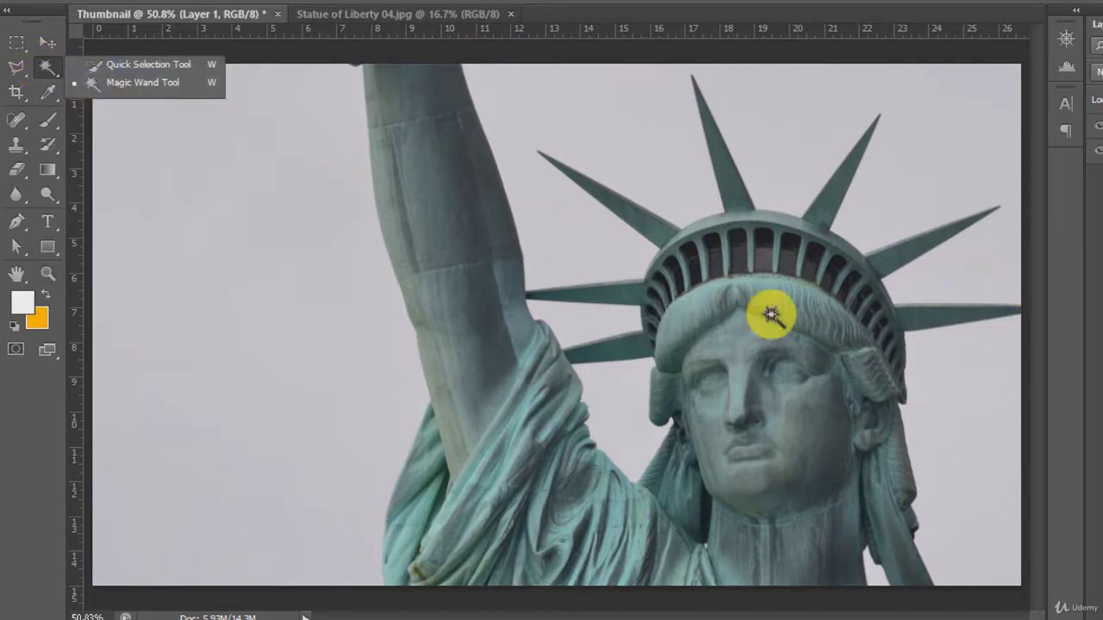
{"action": "left_click", "coordinate": [311, 246]}
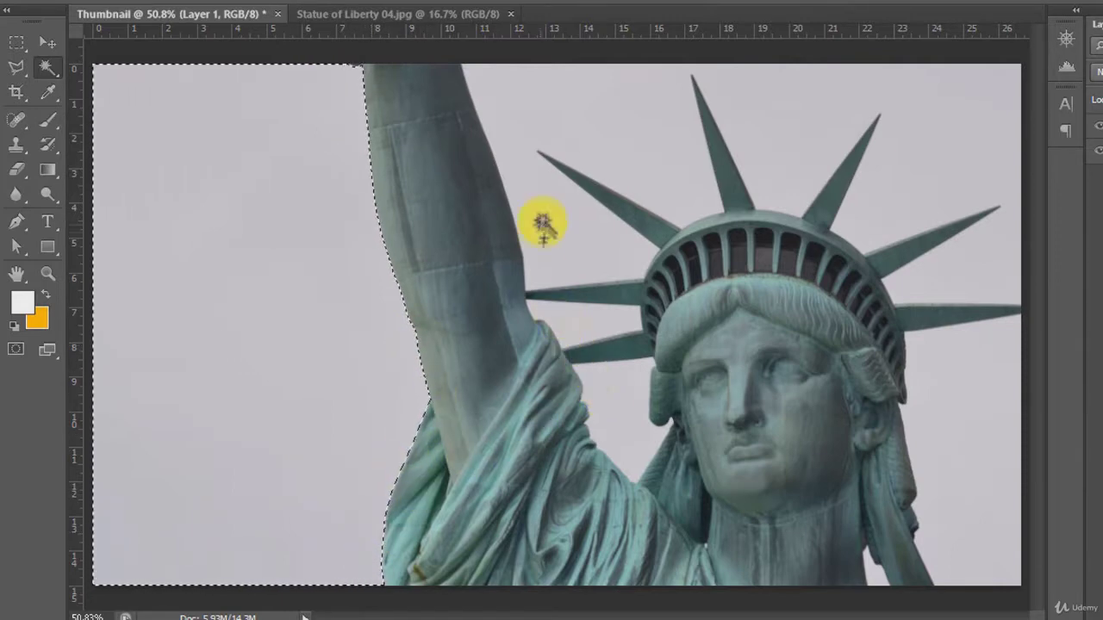
{"action": "left_click", "coordinate": [827, 142], "text": "shift"}
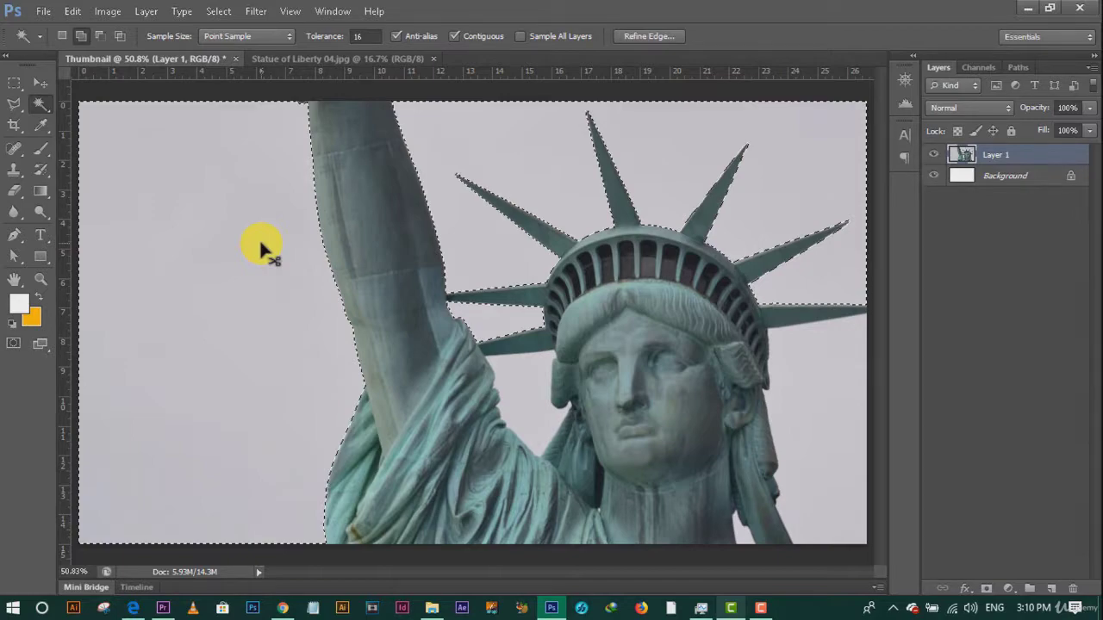
{"action": "key", "text": "Delete"}
{"action": "key", "text": "ctrl+d"}
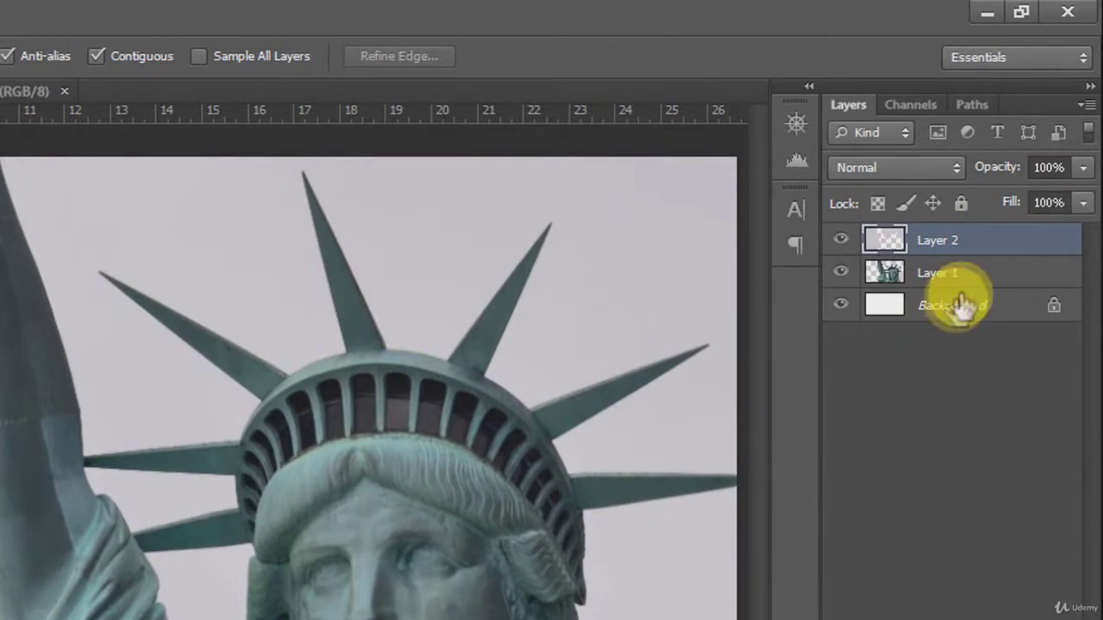
{"action": "left_click_drag", "start_coordinate": [985, 246], "coordinate": [980, 280]}
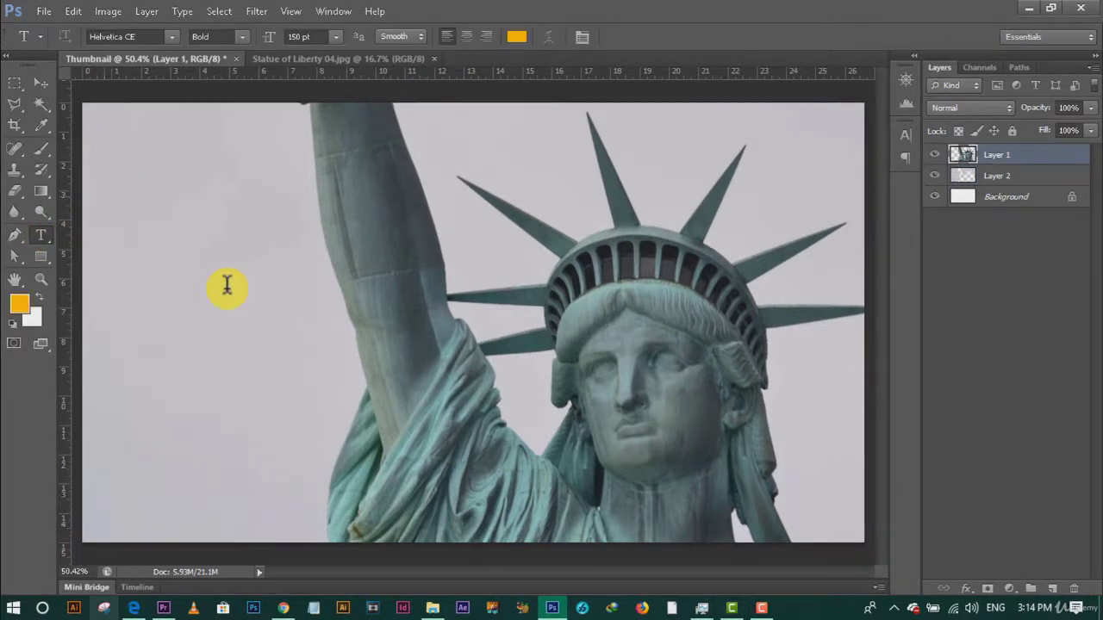
Type the title text 'WHY IS' and a duplicated line reading 'THE STATUE OF'
{"action": "left_click", "coordinate": [105, 191]}
{"action": "type", "text": "WHY"}
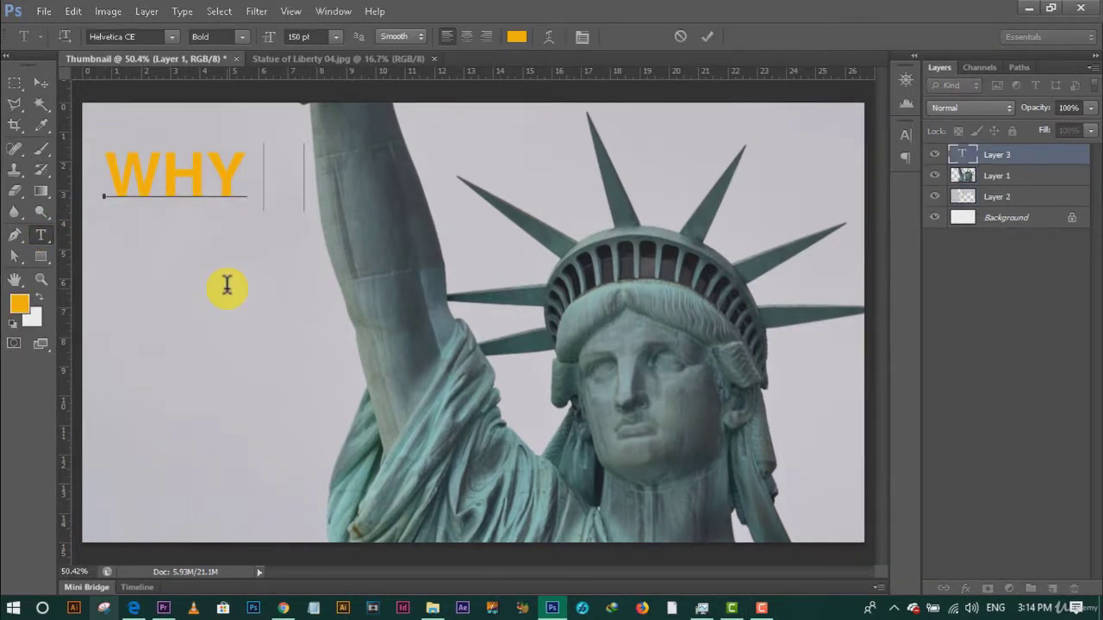
{"action": "type", "text": " IS"}
{"action": "key", "text": "ctrl+Return"}
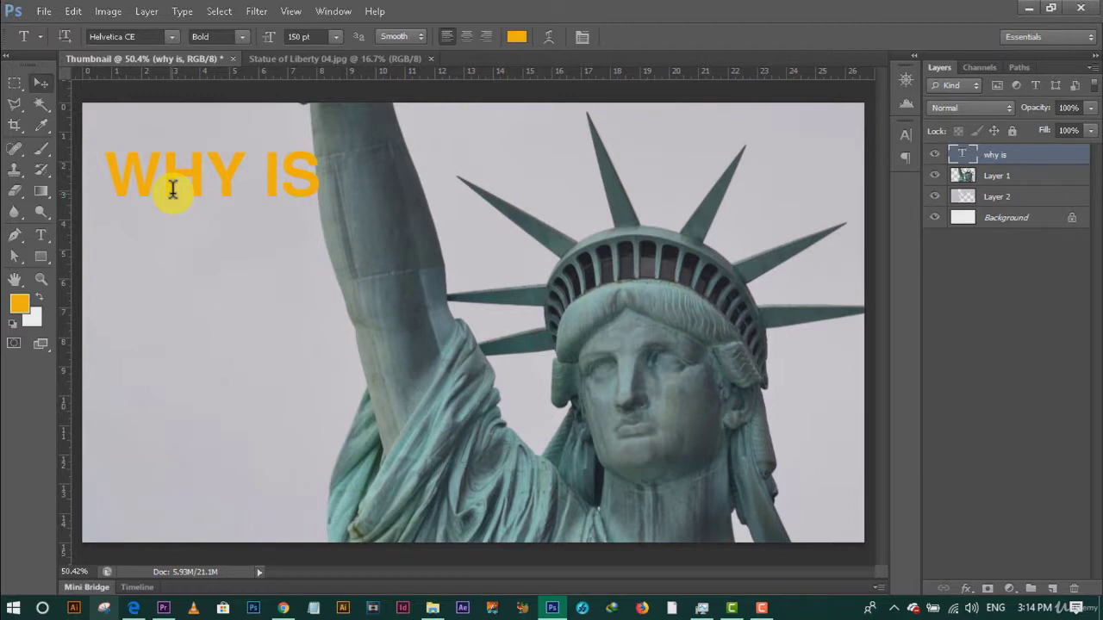
{"action": "key", "text": "v"}
{"action": "left_click_drag", "start_coordinate": [175, 194], "coordinate": [175, 264], "text": "alt"}
{"action": "key", "text": "t"}
{"action": "left_click", "coordinate": [115, 241]}
{"action": "key", "text": "ctrl+a"}
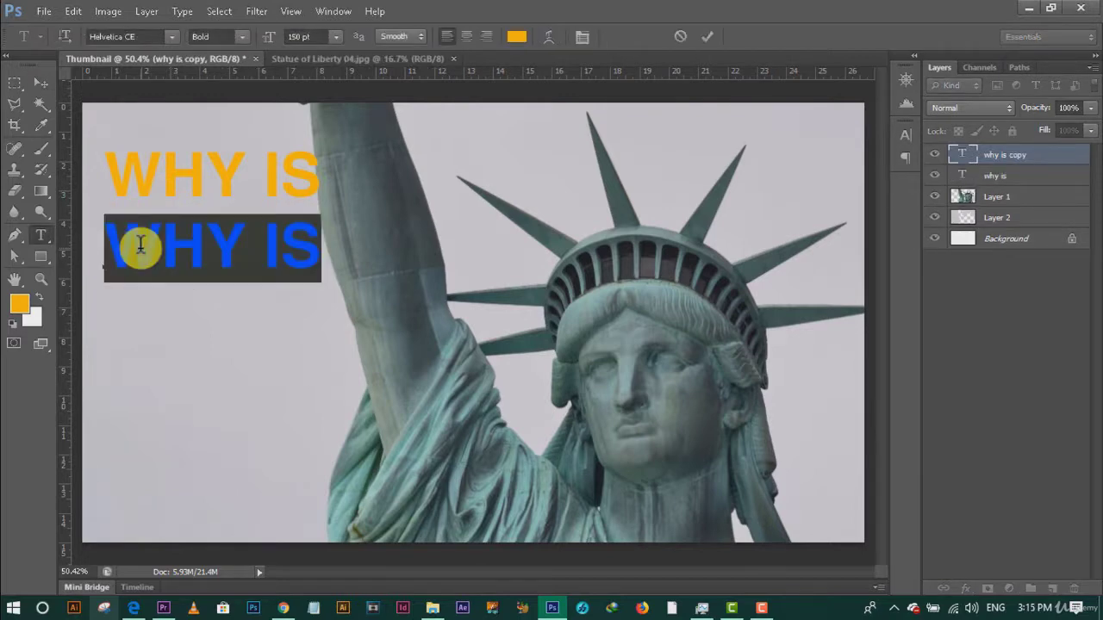
{"action": "left_click", "coordinate": [140, 246]}
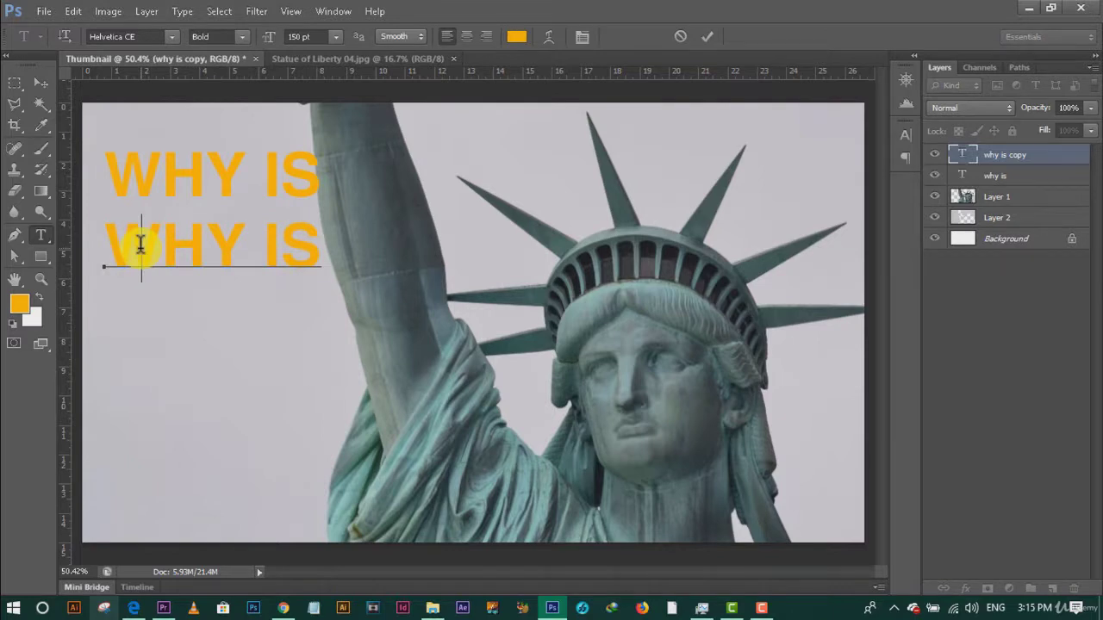
{"action": "type", "text": "THE STATU"}
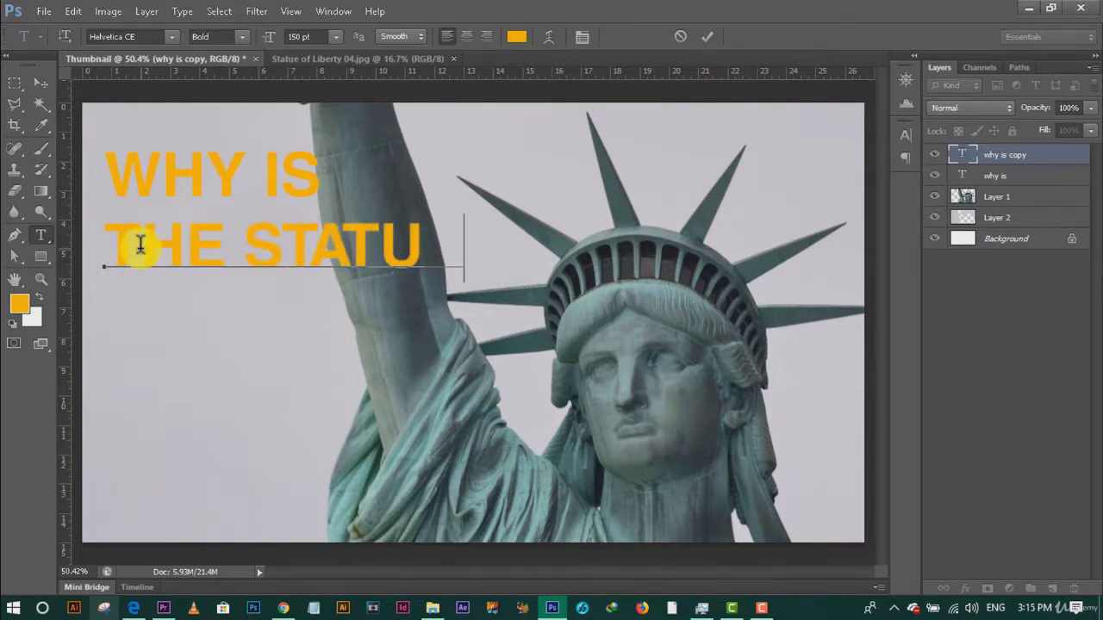
{"action": "type", "text": "E OF"}
{"action": "key", "text": "ctrl+Return"}
{"action": "key", "text": "ctrl+Return"}
Add a third duplicated text line reading 'LIBERTY GREEN'
{"action": "key", "text": "v"}
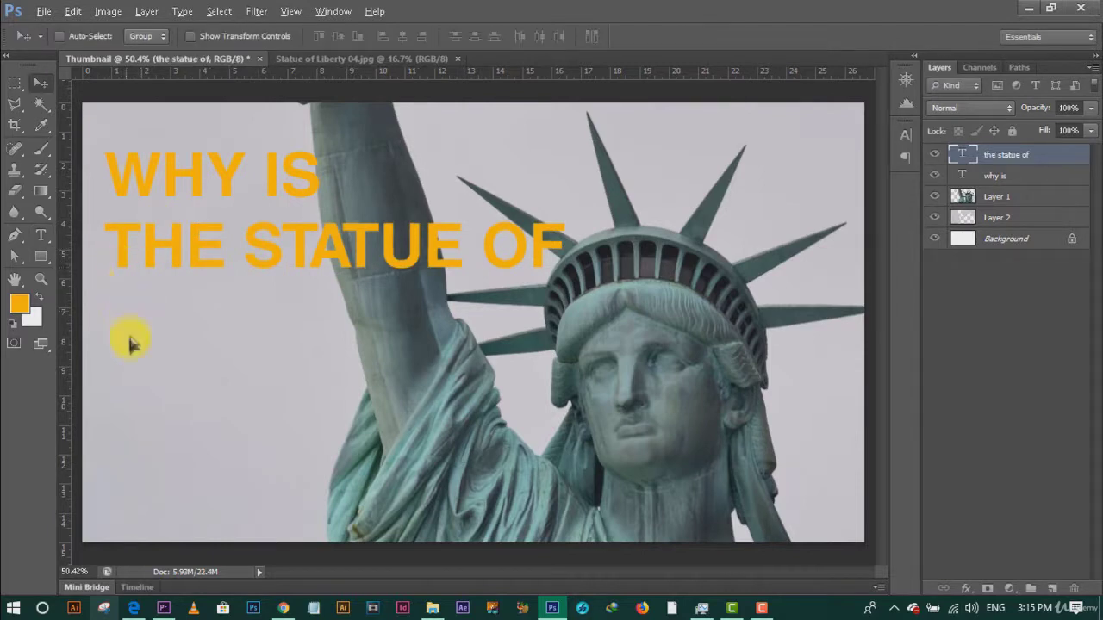
{"action": "left_click_drag", "start_coordinate": [131, 268], "coordinate": [138, 351]}
{"action": "key", "text": "t"}
{"action": "left_click", "coordinate": [120, 332]}
{"action": "key", "text": "ctrl+a"}
{"action": "type", "text": "LIBERT"}
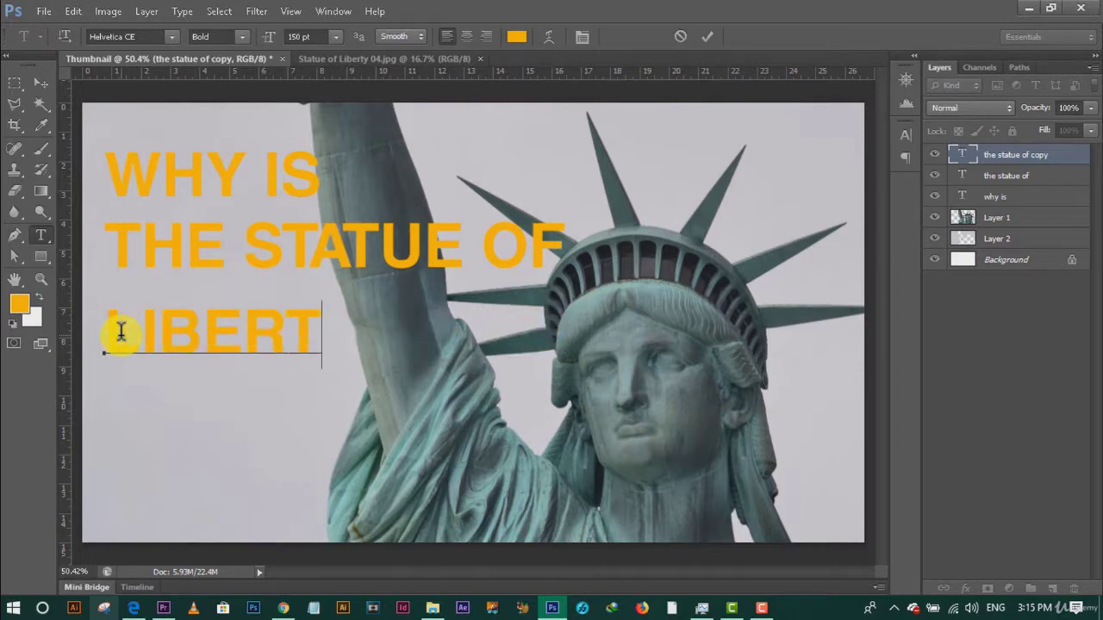
{"action": "type", "text": "Y GREEN"}
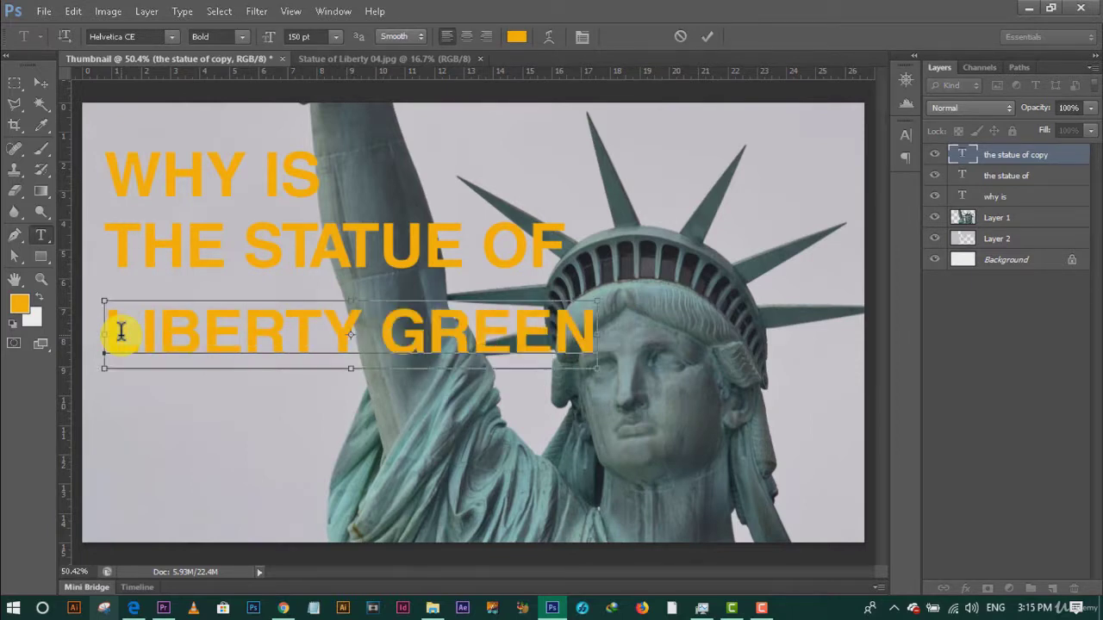
{"action": "key", "text": "ctrl+Return"}
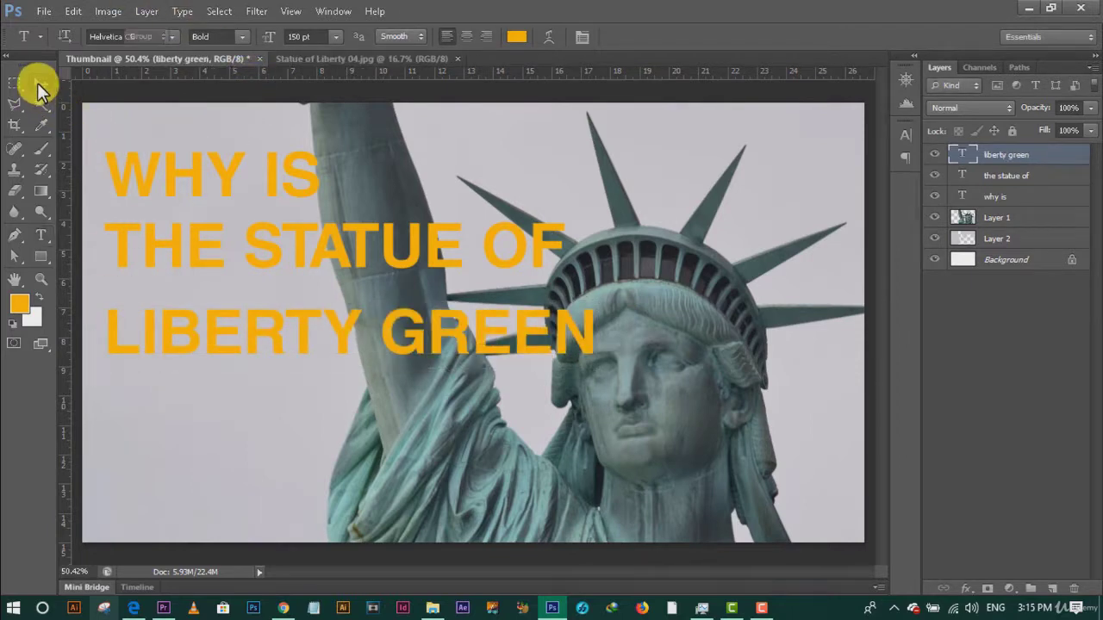
Arrange the lines: WHY IS and THE STATUE OF on top, LIBERTY GREEN beneath
{"action": "left_click", "coordinate": [37, 83]}
{"action": "right_click", "coordinate": [153, 189]}
{"action": "left_click", "coordinate": [168, 200]}
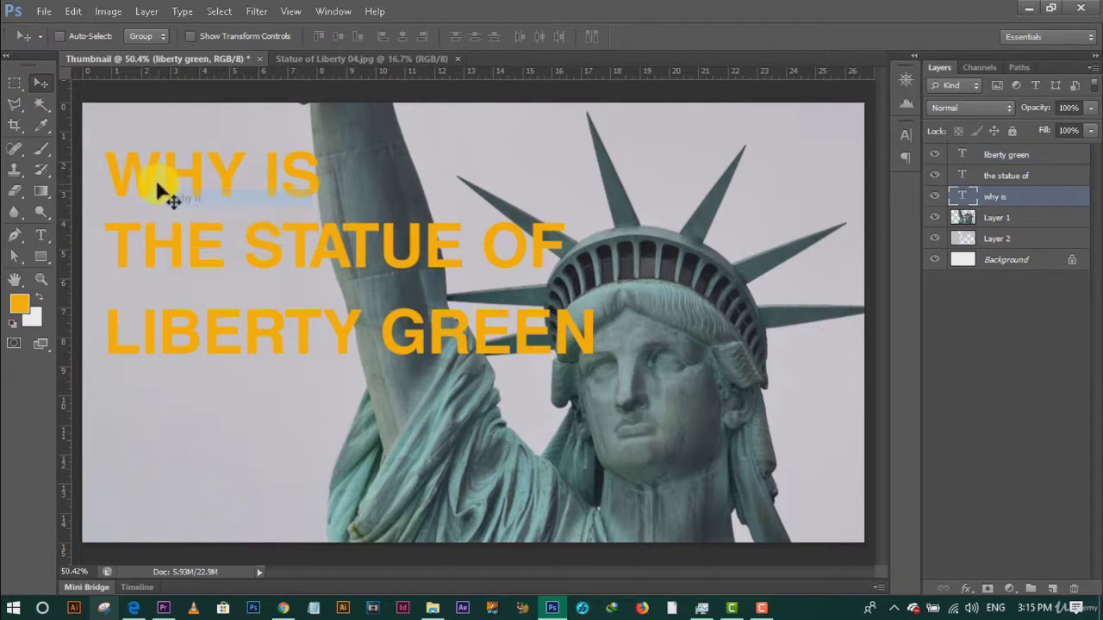
{"action": "left_click_drag", "start_coordinate": [158, 190], "coordinate": [157, 176]}
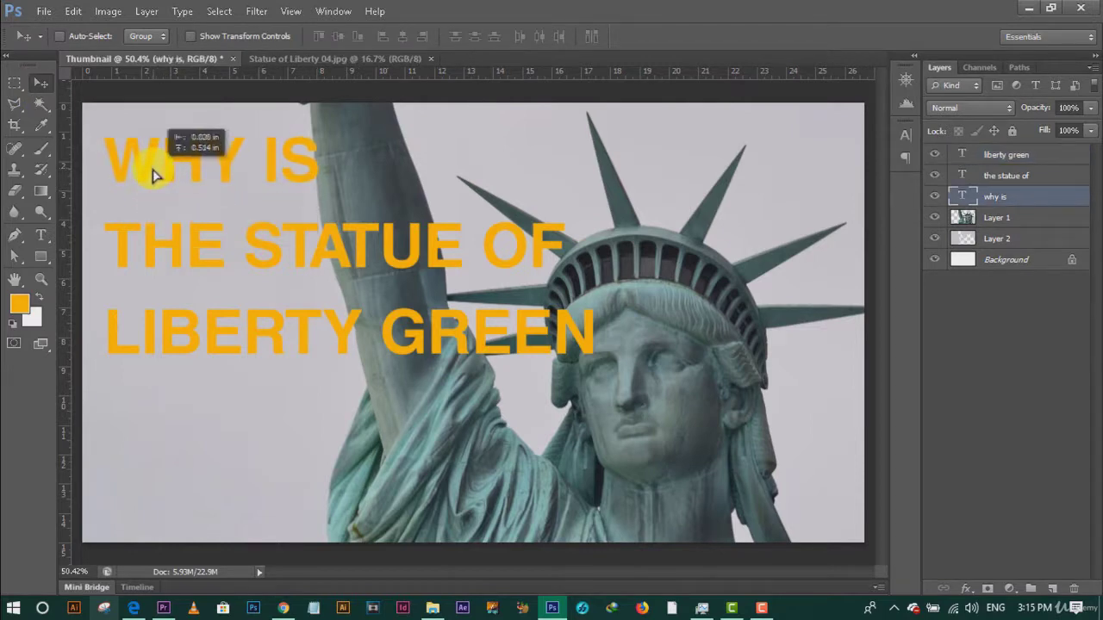
{"action": "right_click", "coordinate": [181, 252]}
{"action": "left_click", "coordinate": [222, 251]}
{"action": "mouse_move", "coordinate": [172, 270]}
{"action": "left_mouse_down"}
{"action": "mouse_move", "coordinate": [482, 183]}
{"action": "mouse_move", "coordinate": [398, 178]}
{"action": "left_mouse_up"}
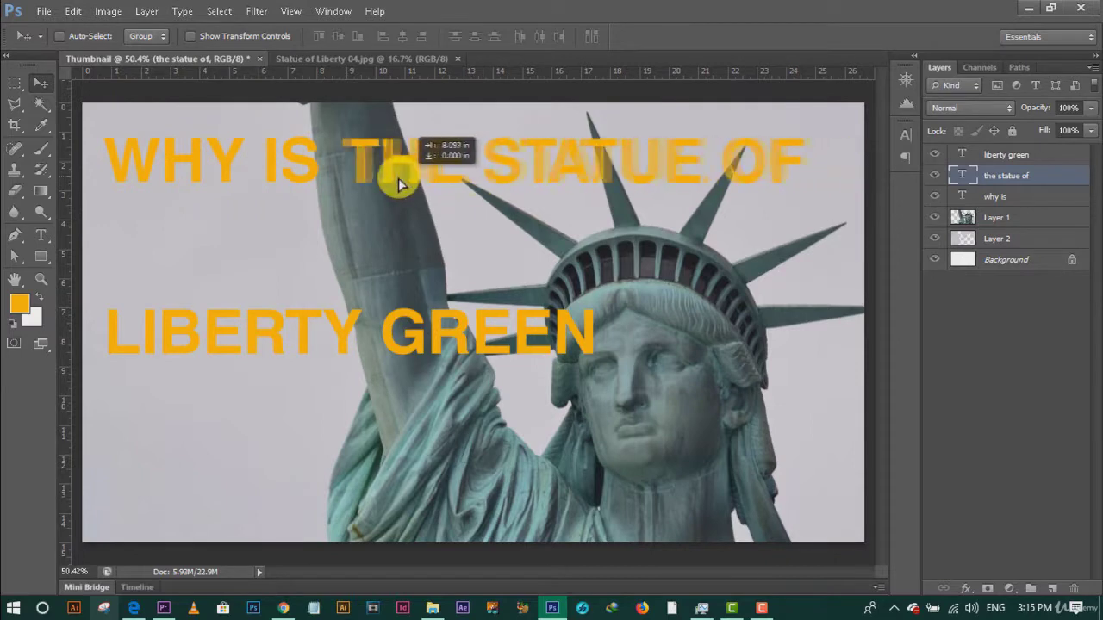
{"action": "right_click", "coordinate": [179, 346]}
{"action": "left_click", "coordinate": [187, 348]}
{"action": "left_click_drag", "start_coordinate": [173, 343], "coordinate": [172, 234]}
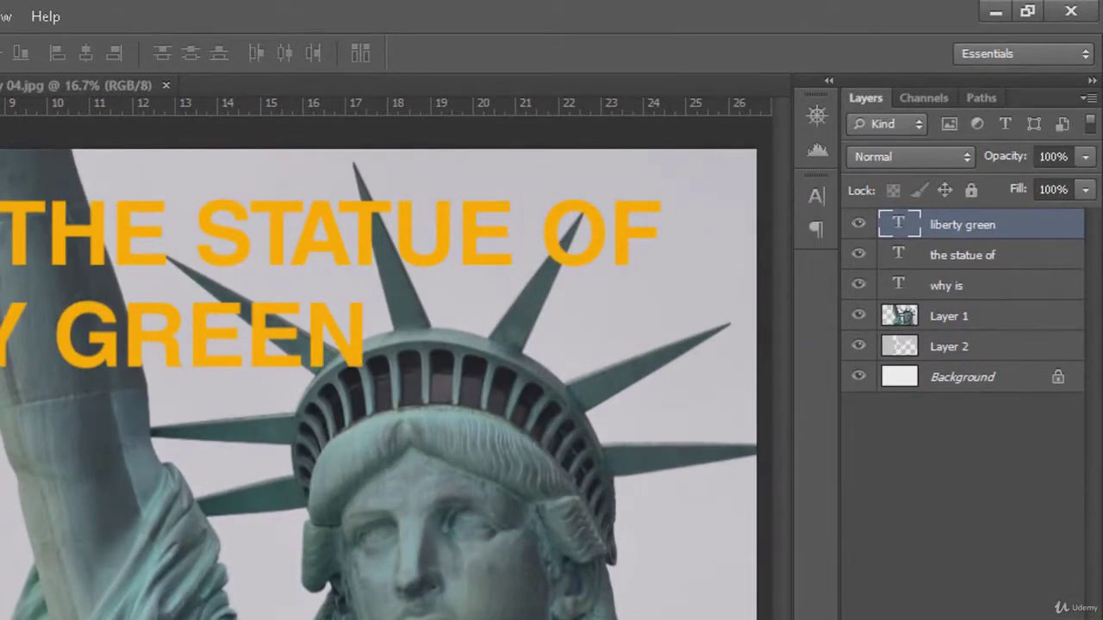
Put the 'the statue of' layer beneath the statue cutout and shift the title right
{"action": "left_click", "coordinate": [961, 255], "text": "shift"}
{"action": "left_click_drag", "start_coordinate": [961, 255], "coordinate": [948, 343]}
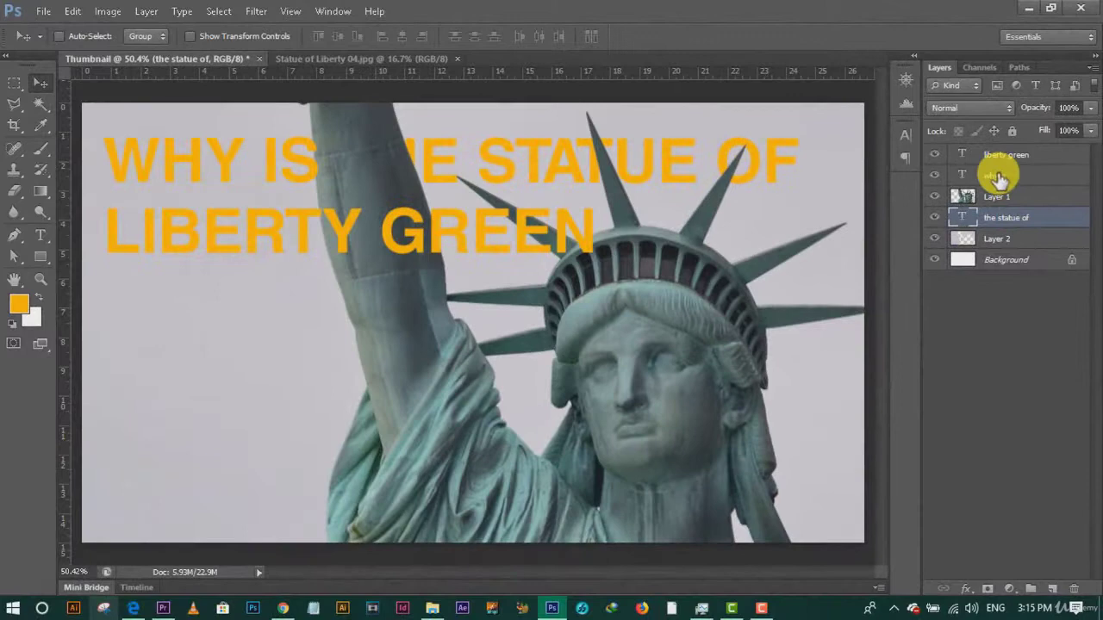
{"action": "left_click", "coordinate": [997, 177], "text": "ctrl"}
{"action": "left_click", "coordinate": [992, 157], "text": "ctrl"}
{"action": "left_click_drag", "start_coordinate": [312, 165], "coordinate": [352, 159]}
{"action": "left_click", "coordinate": [1015, 177]}
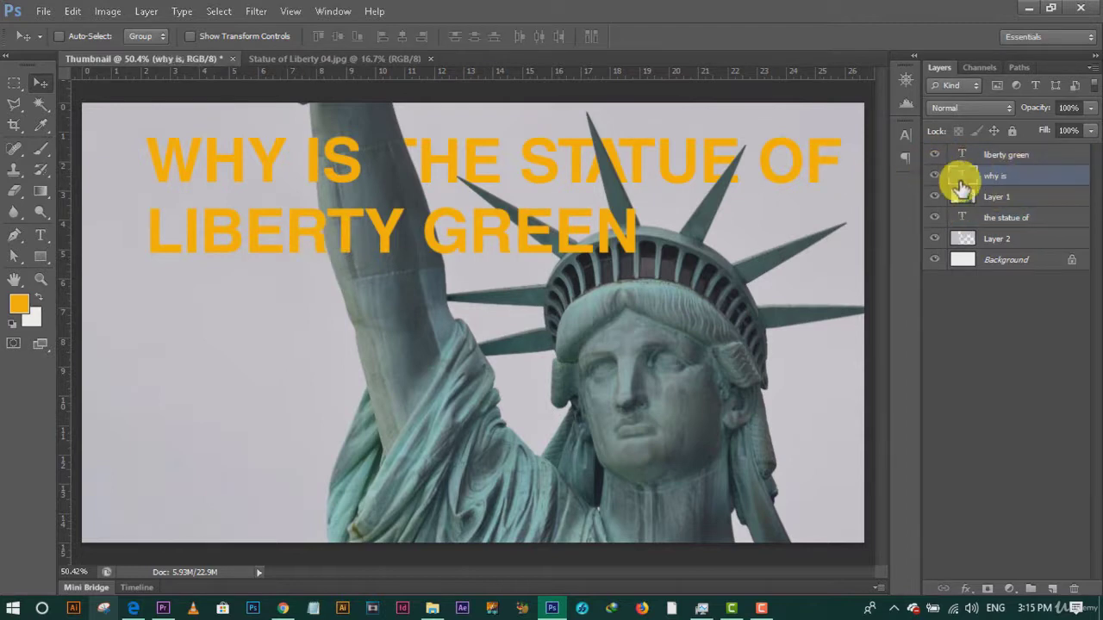
Make the words WHY IS and THE white
{"action": "double_click", "coordinate": [961, 180]}
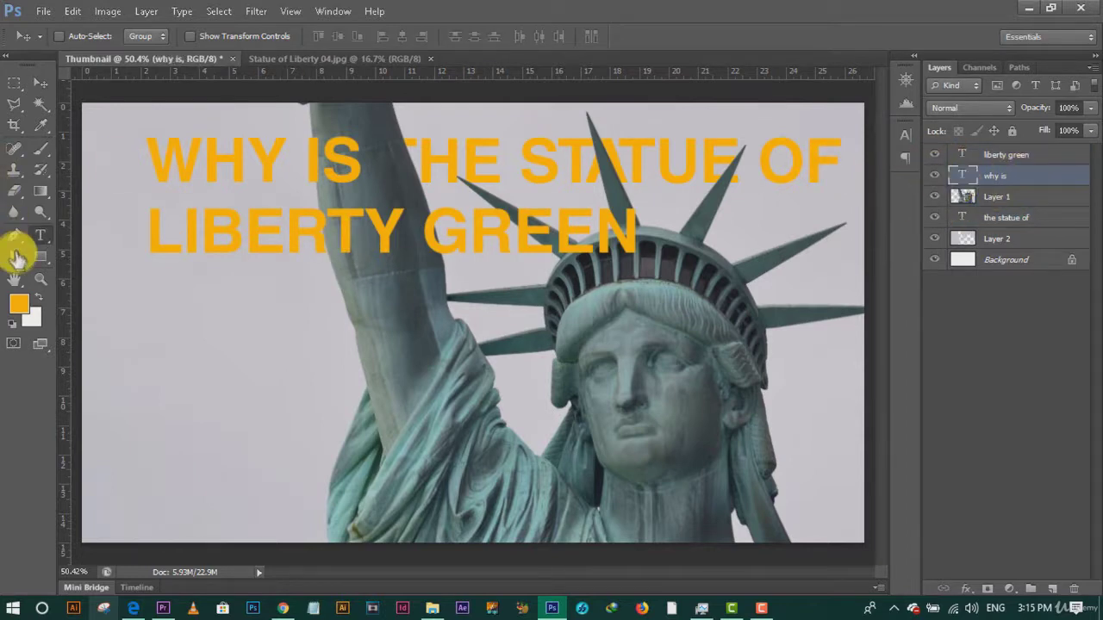
{"action": "left_click", "coordinate": [38, 299]}
{"action": "left_click", "coordinate": [37, 82]}
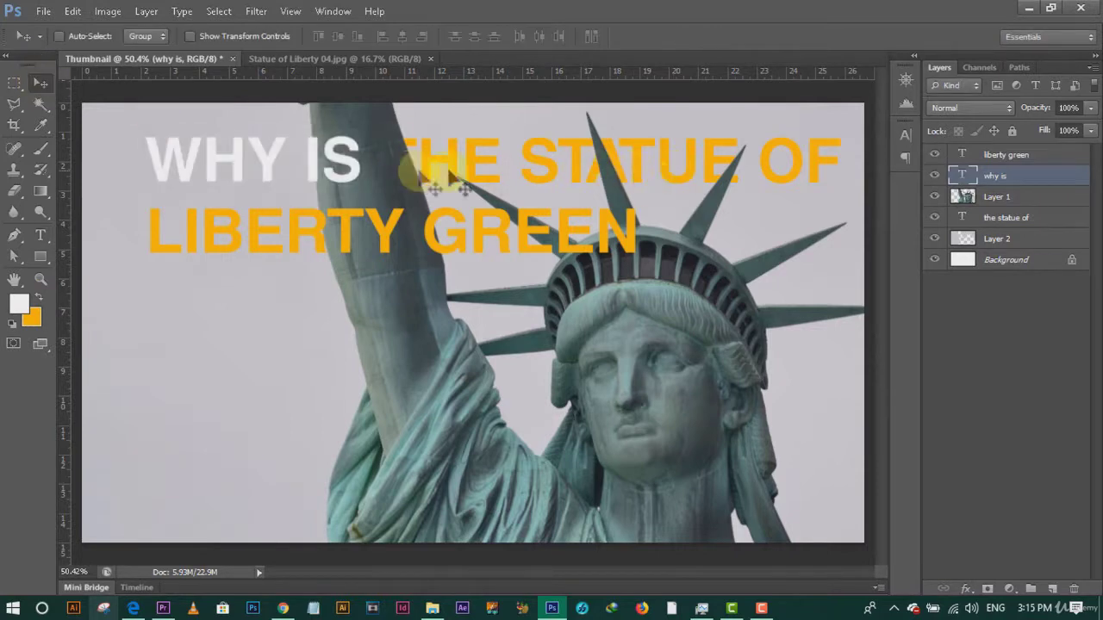
{"action": "key", "text": "t"}
{"action": "double_click", "coordinate": [387, 157]}
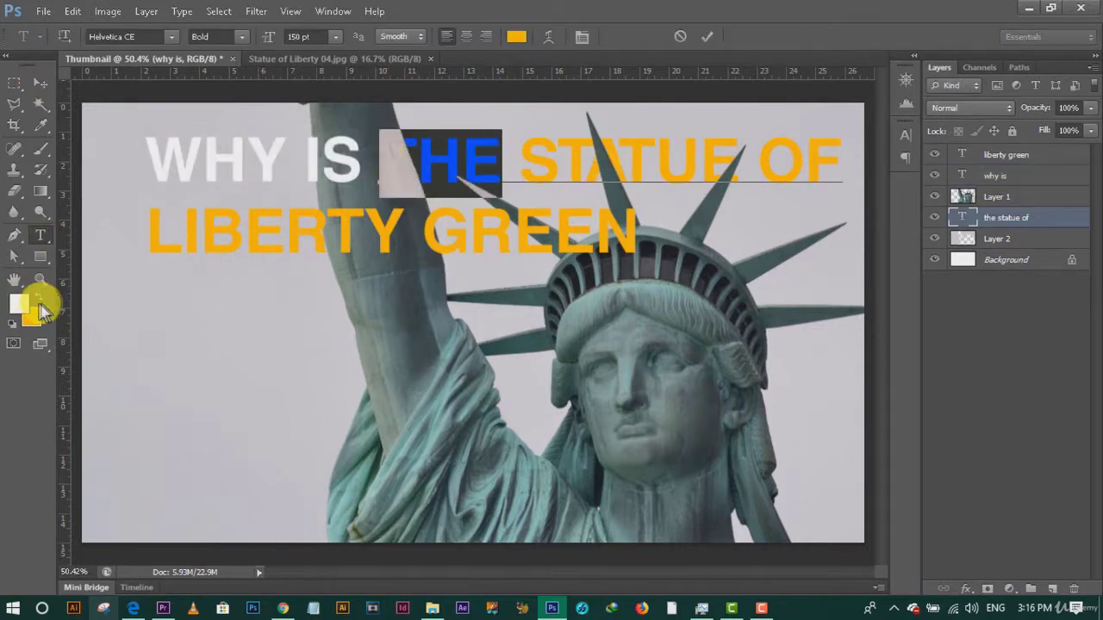
{"action": "left_click", "coordinate": [38, 299]}
{"action": "left_click", "coordinate": [41, 83]}
Make the word GREEN in the second title line white
{"action": "left_click", "coordinate": [969, 154]}
{"action": "key", "text": "t"}
{"action": "left_click_drag", "start_coordinate": [423, 229], "coordinate": [644, 226]}
{"action": "left_click", "coordinate": [39, 300]}
{"action": "left_click", "coordinate": [40, 83]}
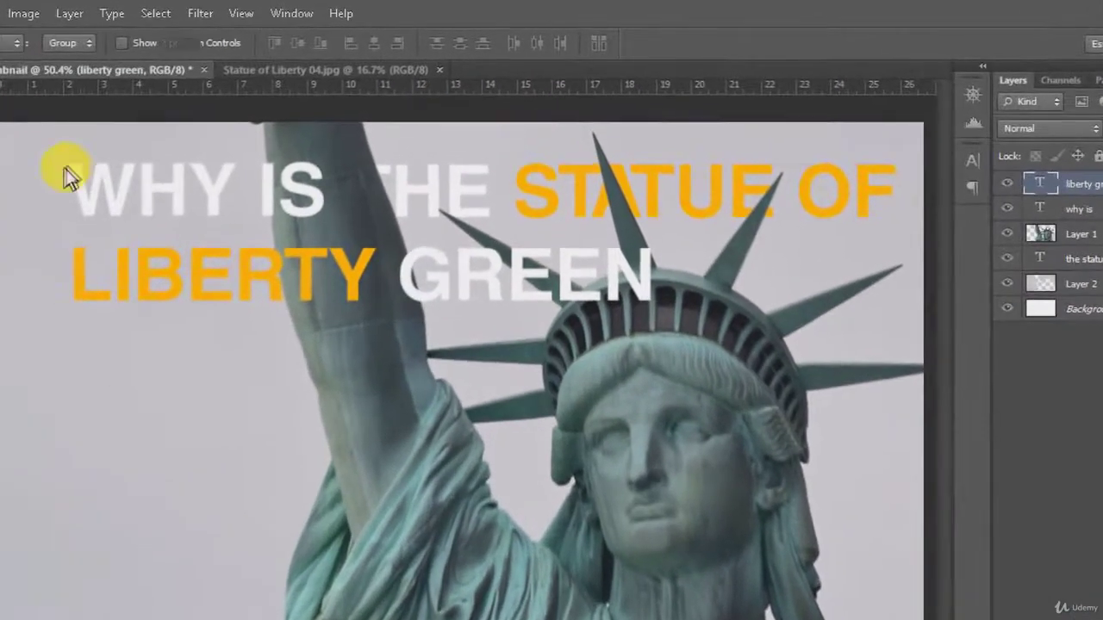
Draw a dark charcoal rectangle behind the first title line, below the 'the statue of' layer
{"action": "key", "text": "u"}
{"action": "left_click_drag", "start_coordinate": [56, 151], "coordinate": [929, 231]}
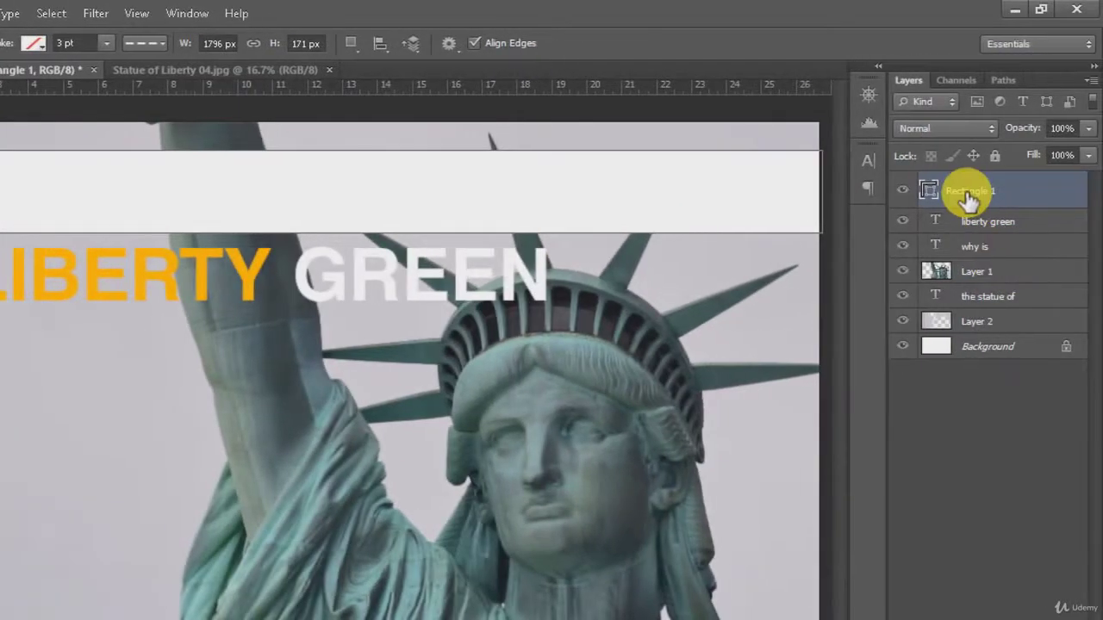
{"action": "left_click_drag", "start_coordinate": [967, 197], "coordinate": [967, 297]}
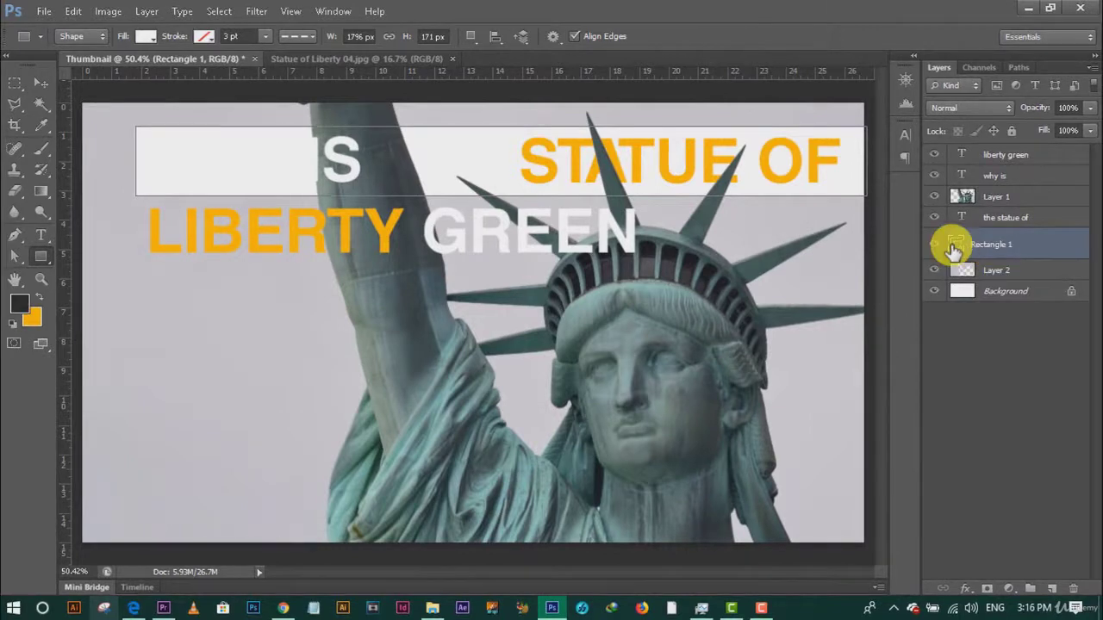
{"action": "double_click", "coordinate": [956, 244]}
{"action": "left_click", "coordinate": [611, 291]}
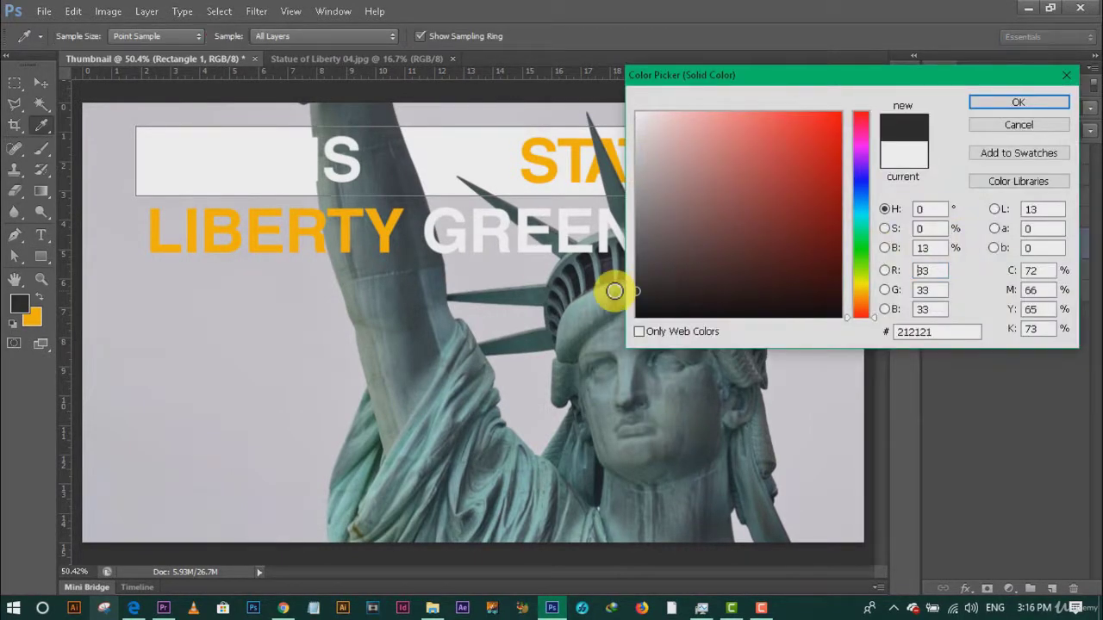
{"action": "key", "text": "Return"}
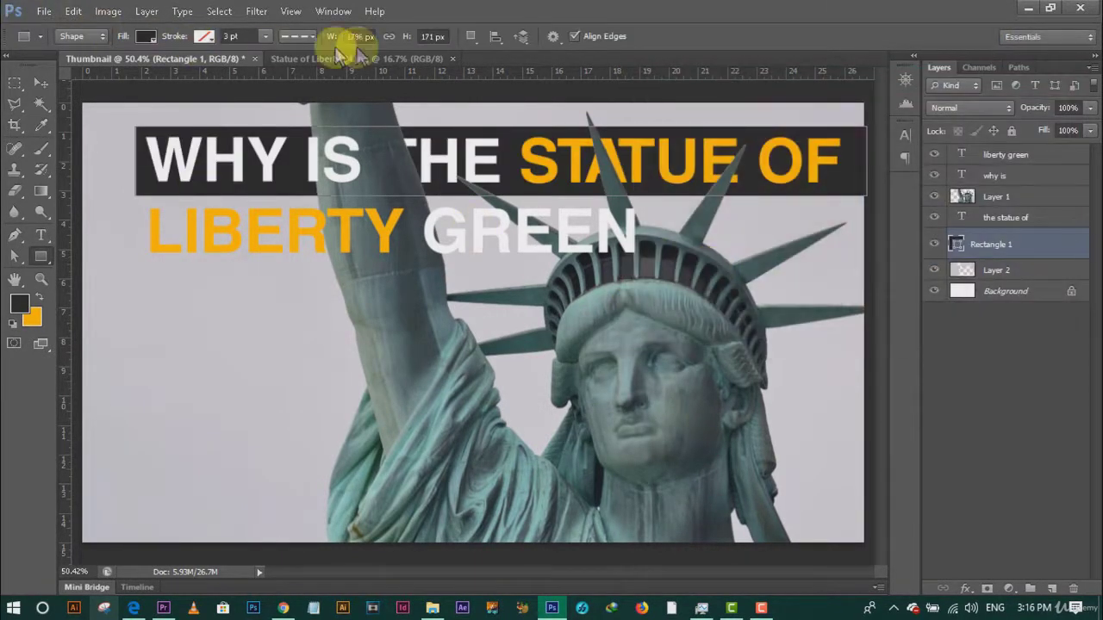
{"action": "left_click", "coordinate": [41, 83]}
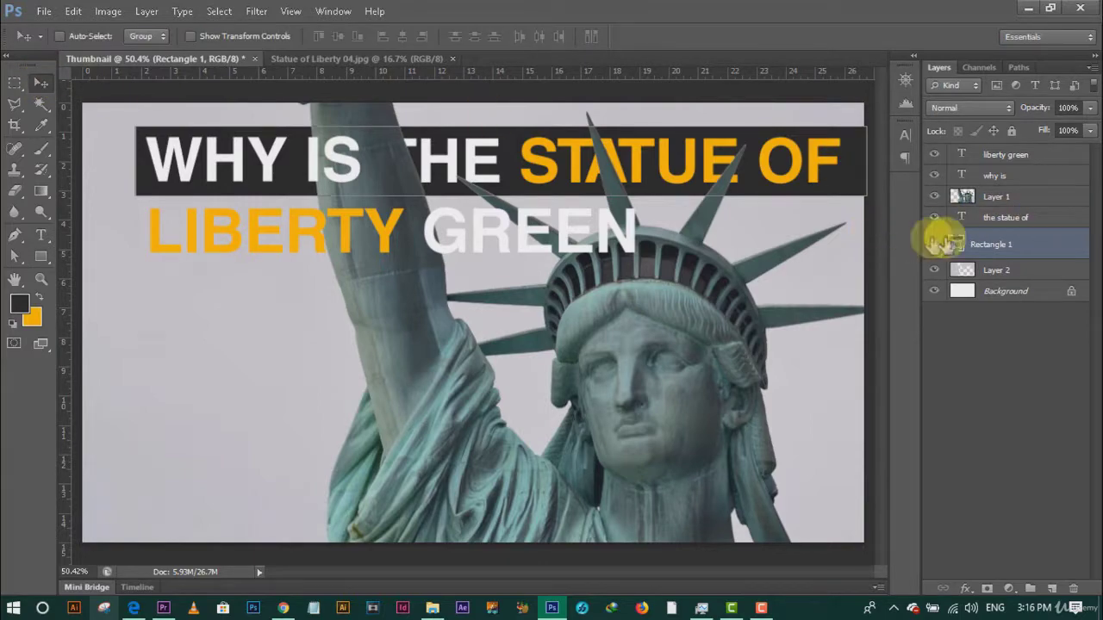
Duplicate the dark bar behind LIBERTY GREEN and trim it to about 72% width
{"action": "left_click_drag", "start_coordinate": [216, 185], "coordinate": [231, 267]}
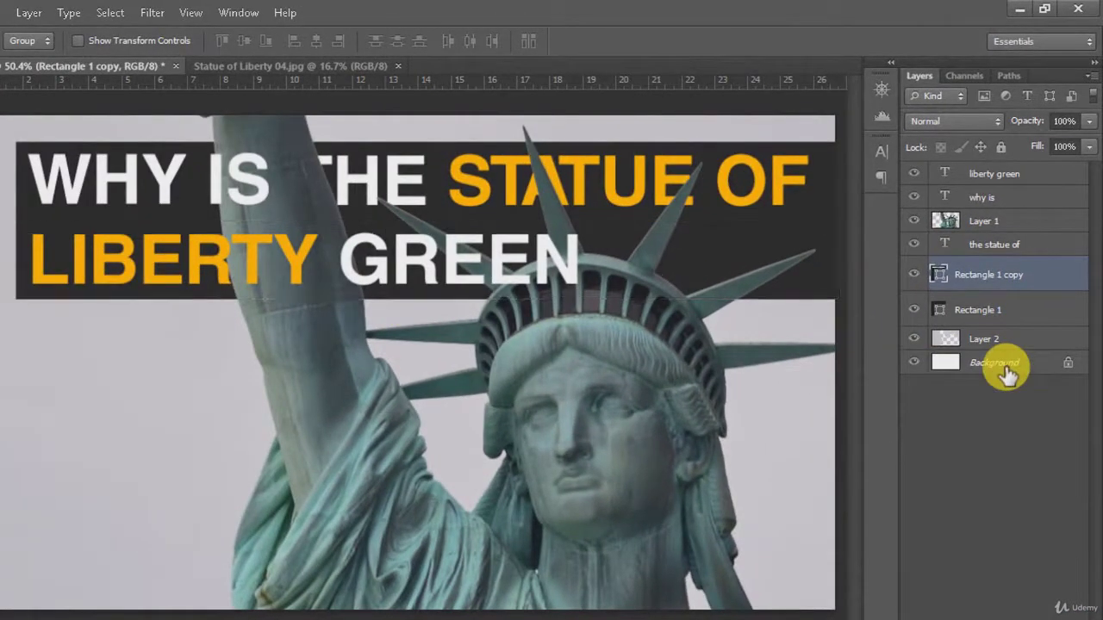
{"action": "left_click", "coordinate": [1006, 365]}
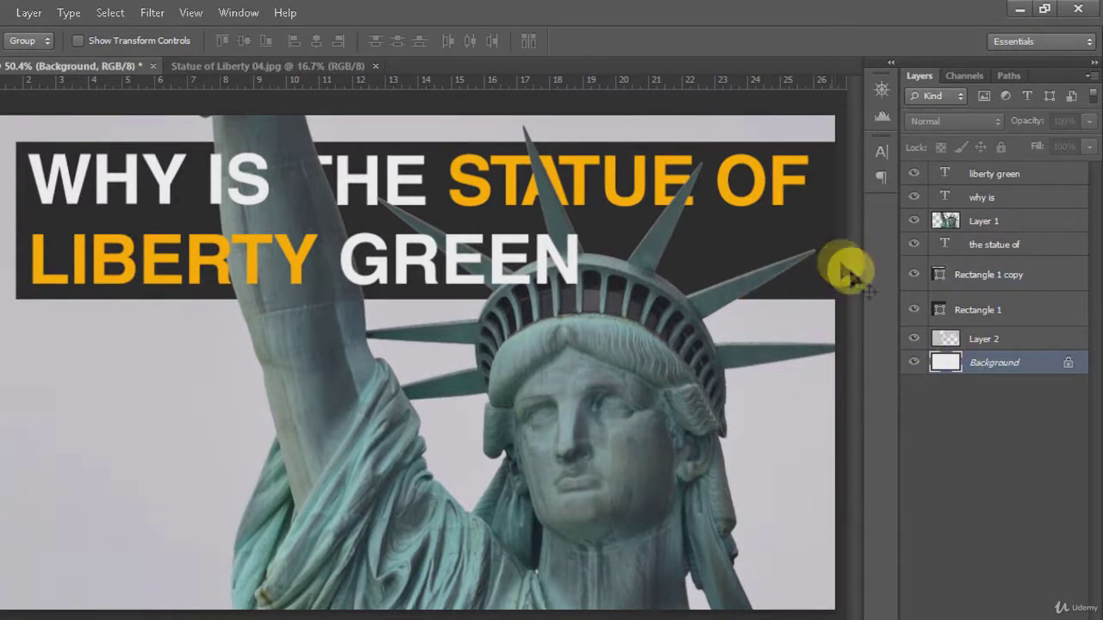
{"action": "left_click", "coordinate": [968, 319]}
{"action": "left_click", "coordinate": [960, 276]}
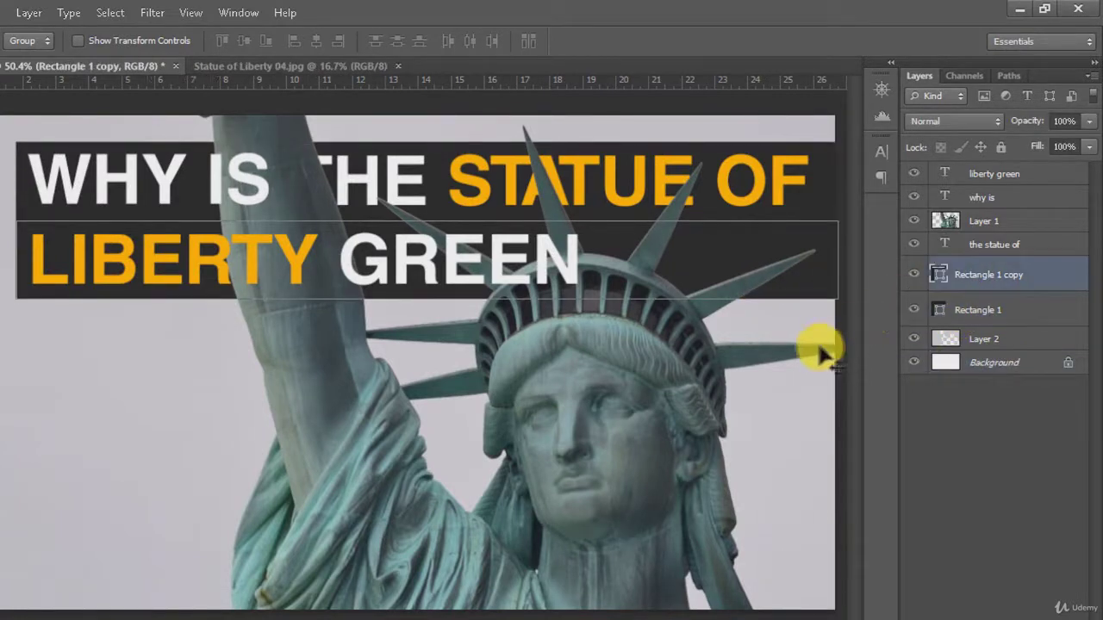
{"action": "key", "text": "ctrl+t"}
{"action": "left_click_drag", "start_coordinate": [837, 261], "coordinate": [606, 262]}
{"action": "key", "text": "Return"}
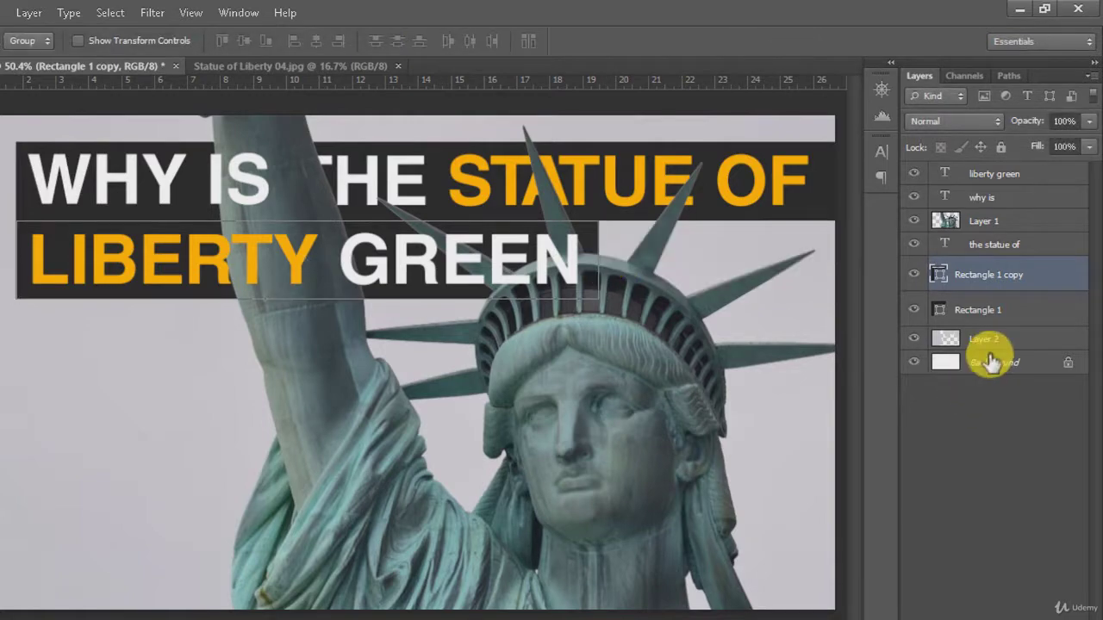
{"action": "left_click", "coordinate": [991, 362]}
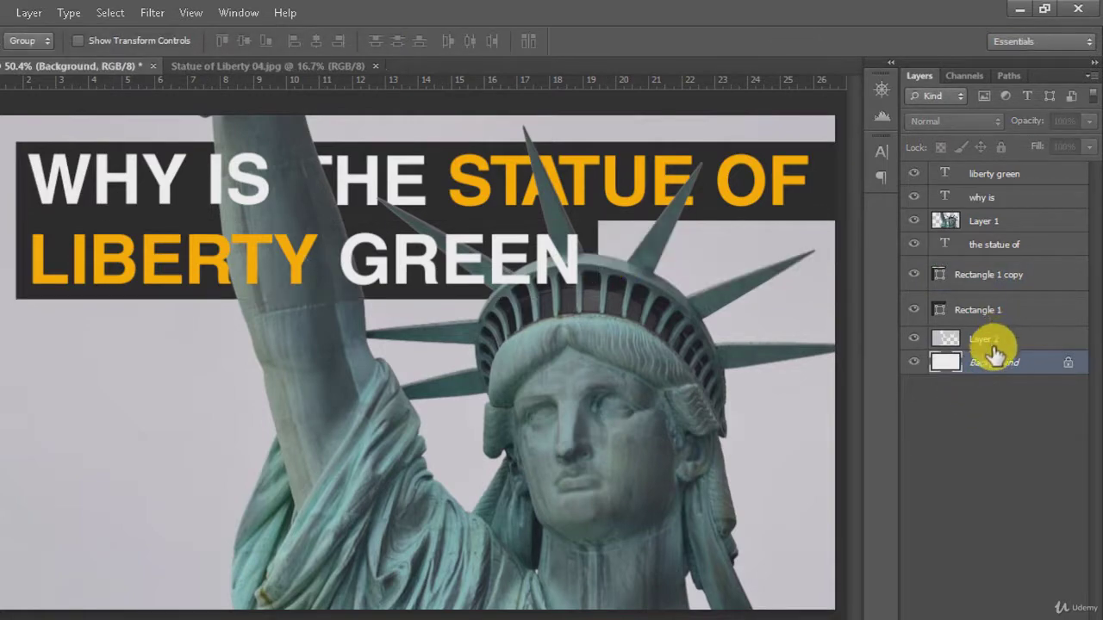
{"action": "left_click", "coordinate": [995, 173]}
{"action": "left_click", "coordinate": [1008, 177], "text": "shift"}
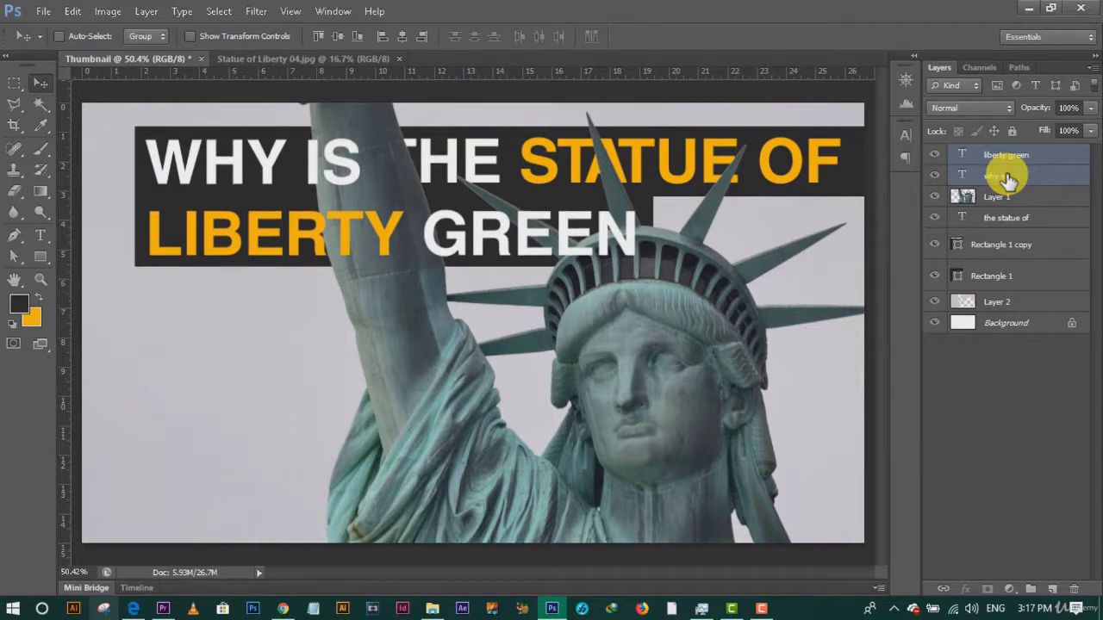
{"action": "left_click", "coordinate": [220, 401], "text": "ctrl"}
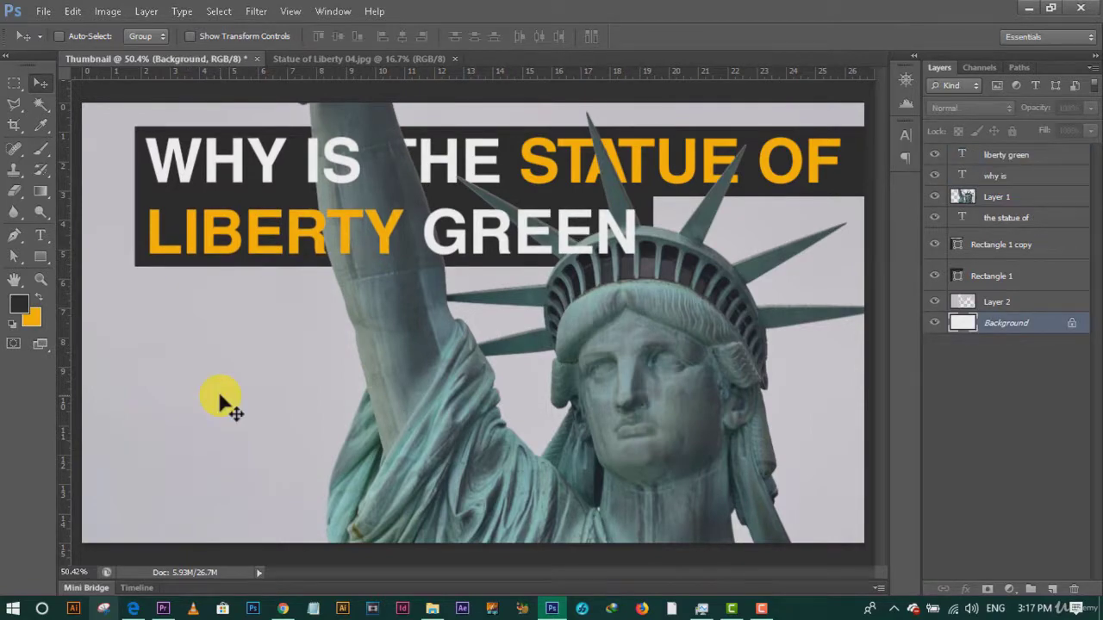
Bring the R brand logo into Thumbnail as the top layer, over the left side
{"action": "key", "text": "ctrl+o"}
{"action": "left_click", "coordinate": [739, 140]}
{"action": "key", "text": "Escape"}
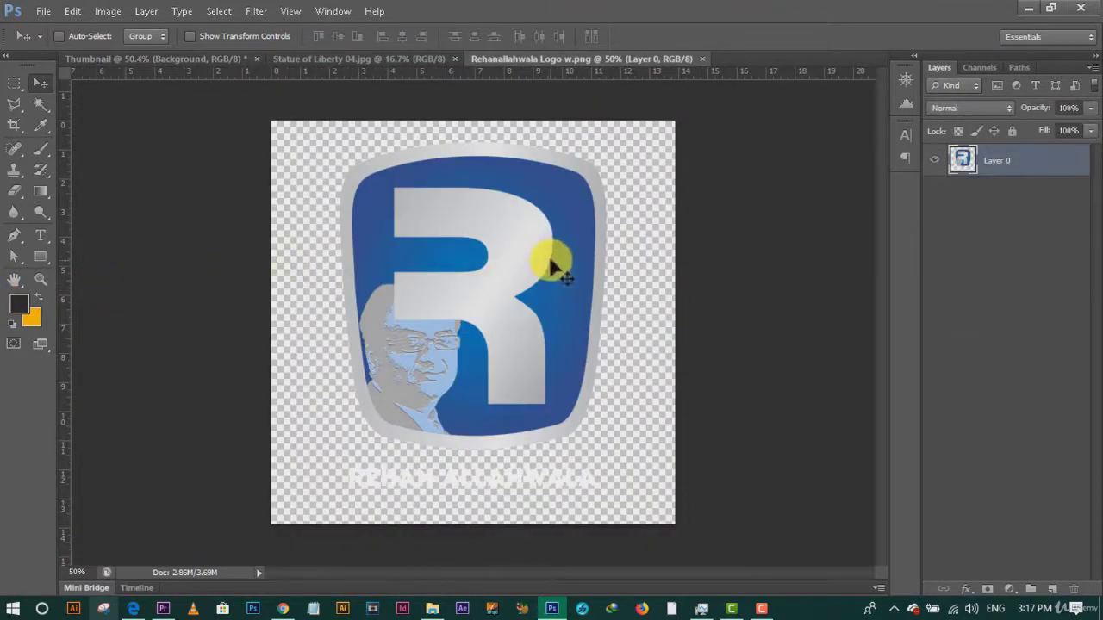
{"action": "left_click_drag", "start_coordinate": [465, 226], "coordinate": [207, 394]}
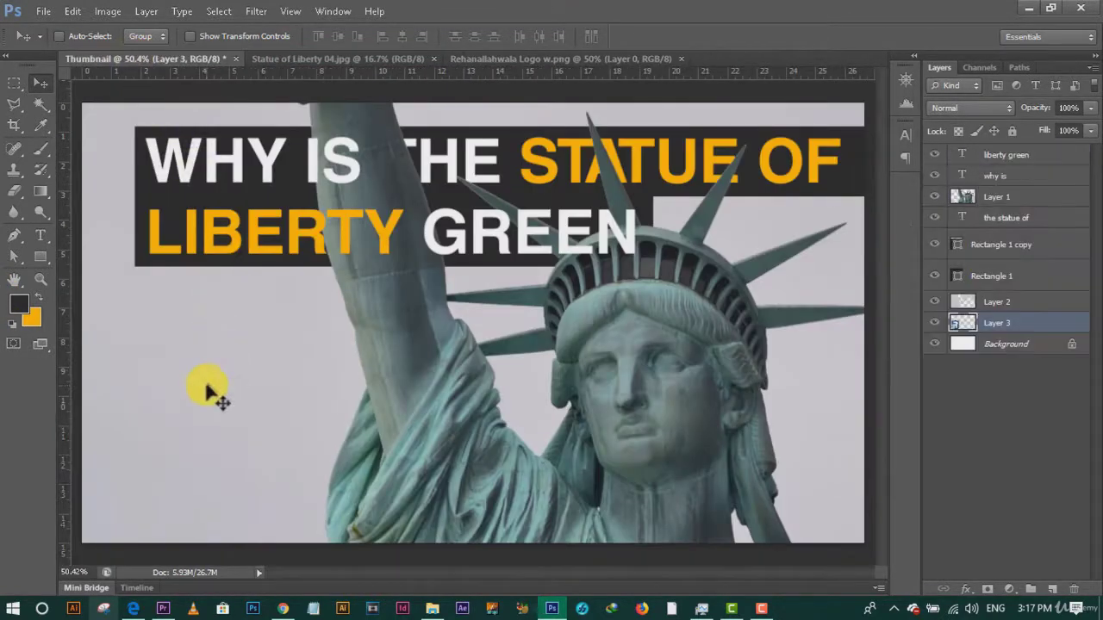
{"action": "left_click_drag", "start_coordinate": [935, 306], "coordinate": [991, 156]}
{"action": "left_click_drag", "start_coordinate": [231, 414], "coordinate": [284, 305]}
Cut the logo's caption onto its own layer and give it a black Color Overlay
{"action": "key", "text": "m"}
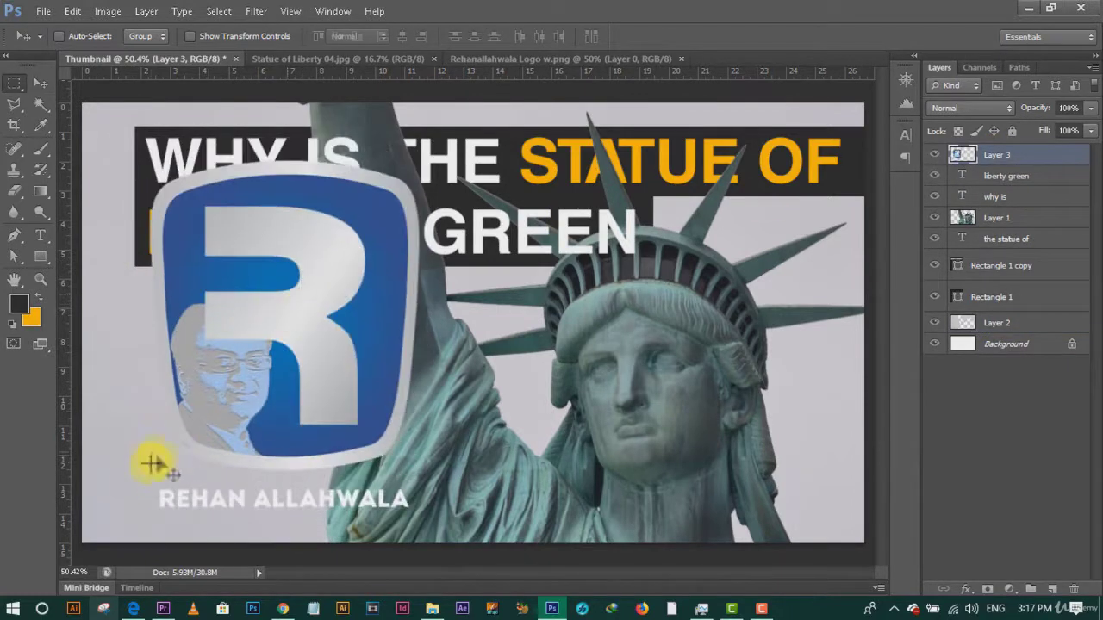
{"action": "left_click_drag", "start_coordinate": [151, 482], "coordinate": [483, 534]}
{"action": "key", "text": "ctrl+x"}
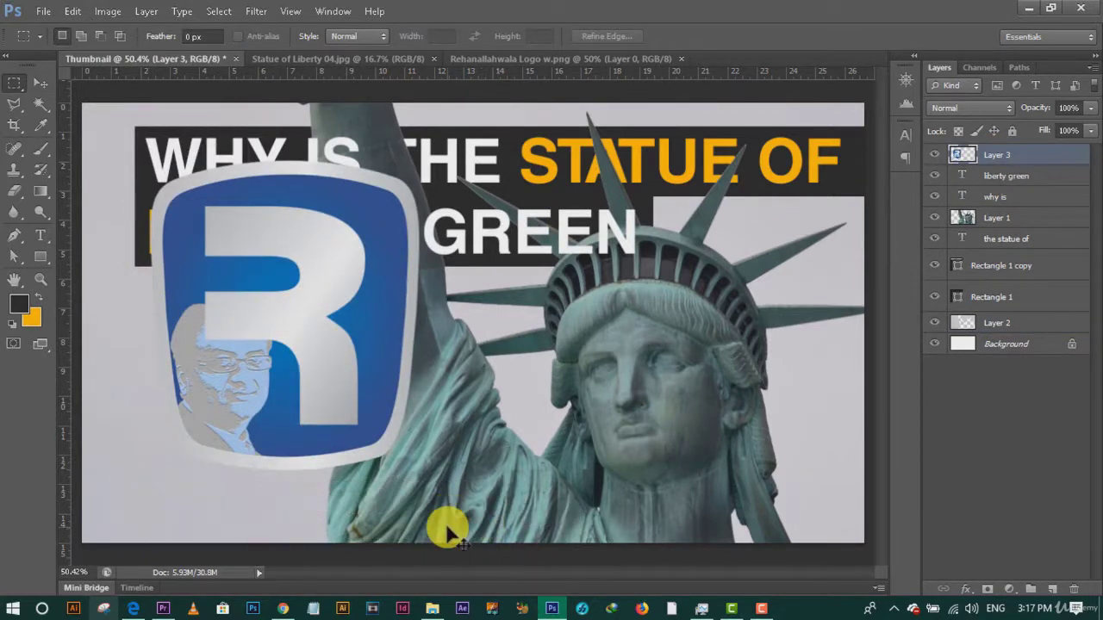
{"action": "key", "text": "ctrl+shift+alt+n"}
{"action": "key", "text": "ctrl+shift+v"}
{"action": "left_click", "coordinate": [966, 589]}
{"action": "left_click", "coordinate": [991, 507]}
{"action": "left_click", "coordinate": [1047, 261]}
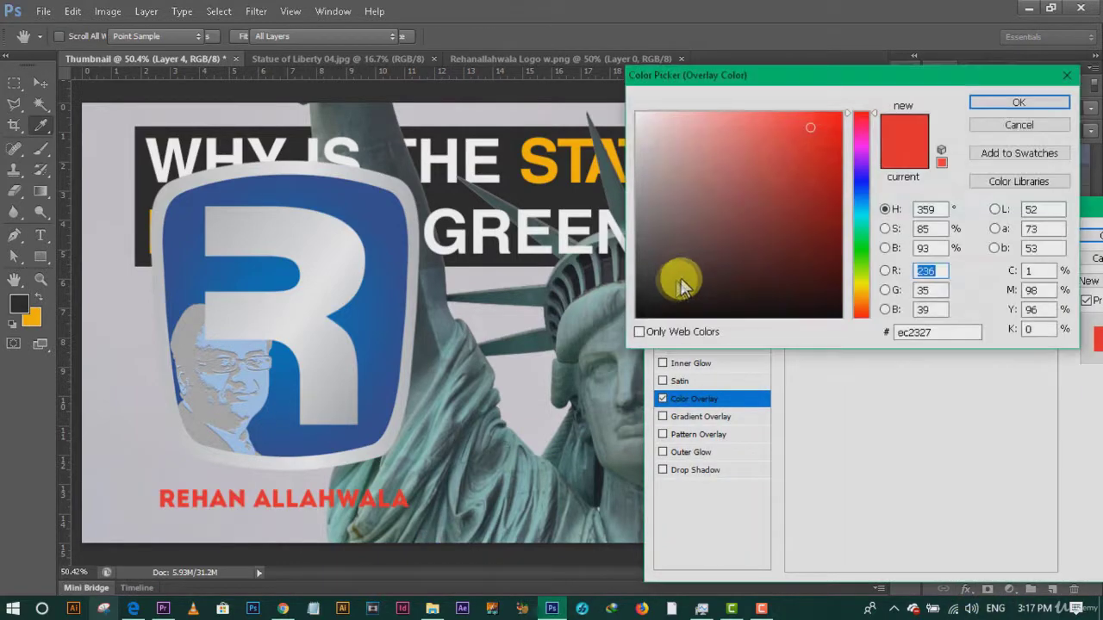
{"action": "left_click", "coordinate": [642, 311]}
{"action": "key", "text": "Return"}
{"action": "key", "text": "Return"}
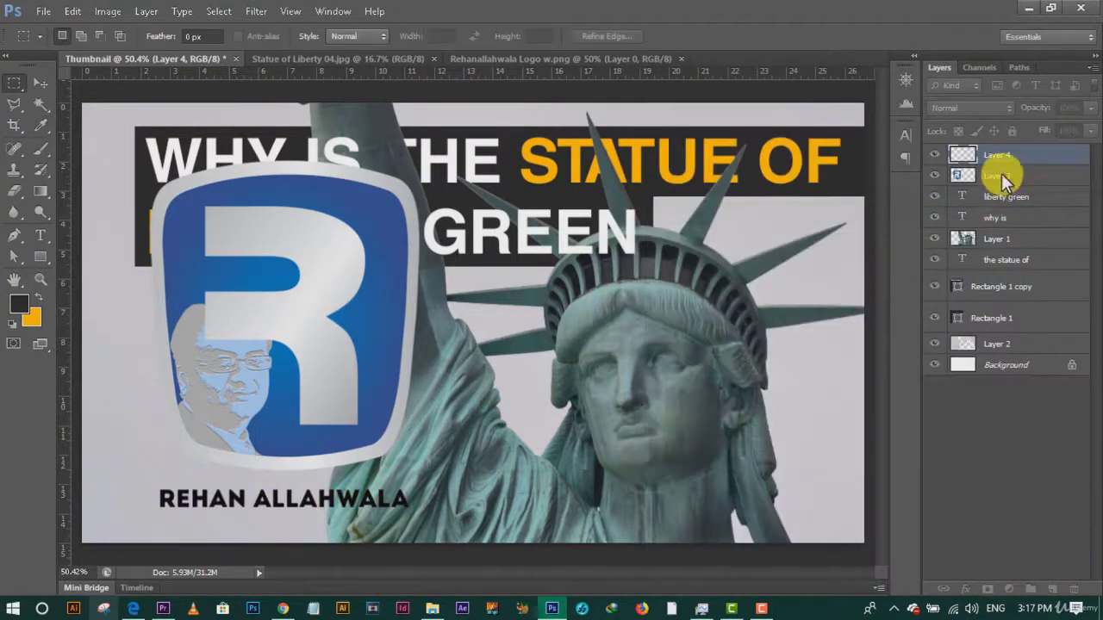
{"action": "left_click", "coordinate": [996, 207], "text": "shift"}
Merge the caption into the logo, scale it to about 38%, and place it bottom-left
{"action": "key", "text": "ctrl+e"}
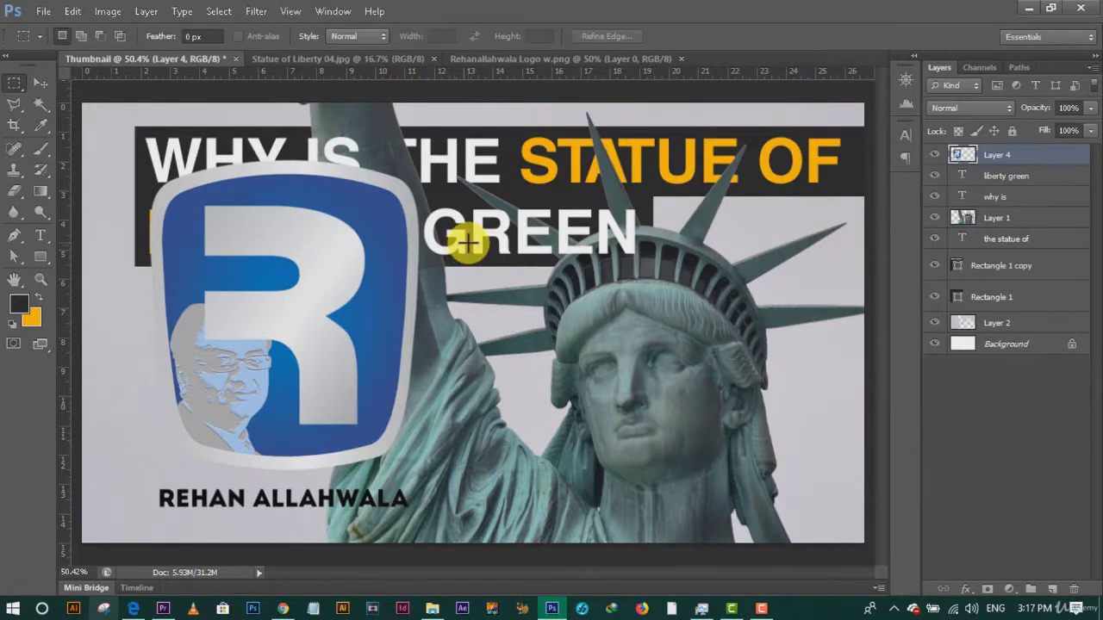
{"action": "key", "text": "ctrl+t"}
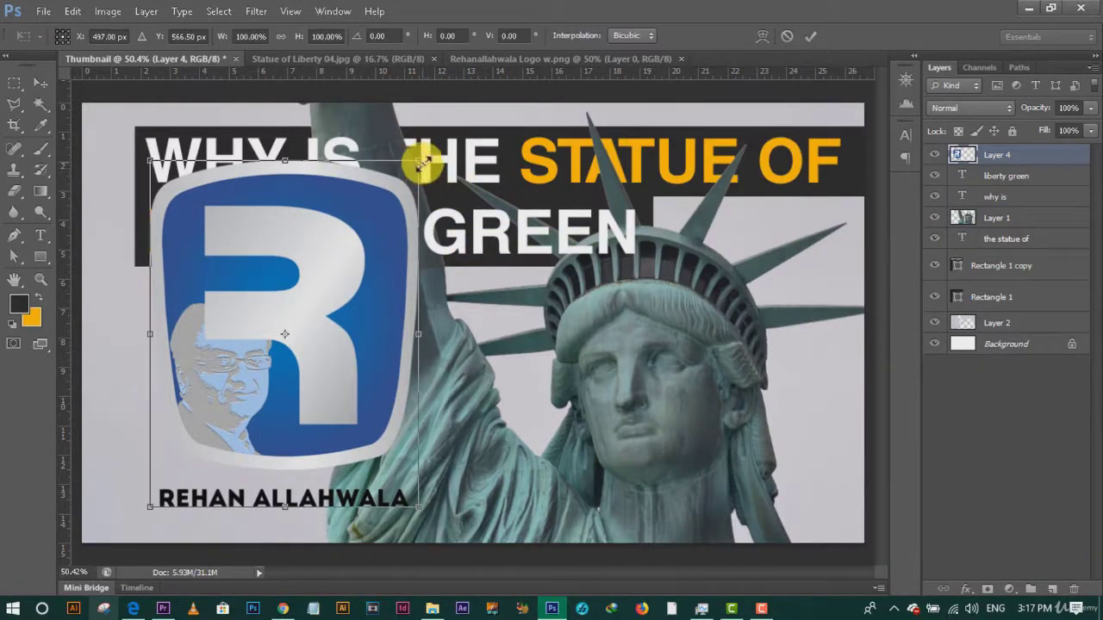
{"action": "left_click_drag", "start_coordinate": [422, 164], "coordinate": [279, 365]}
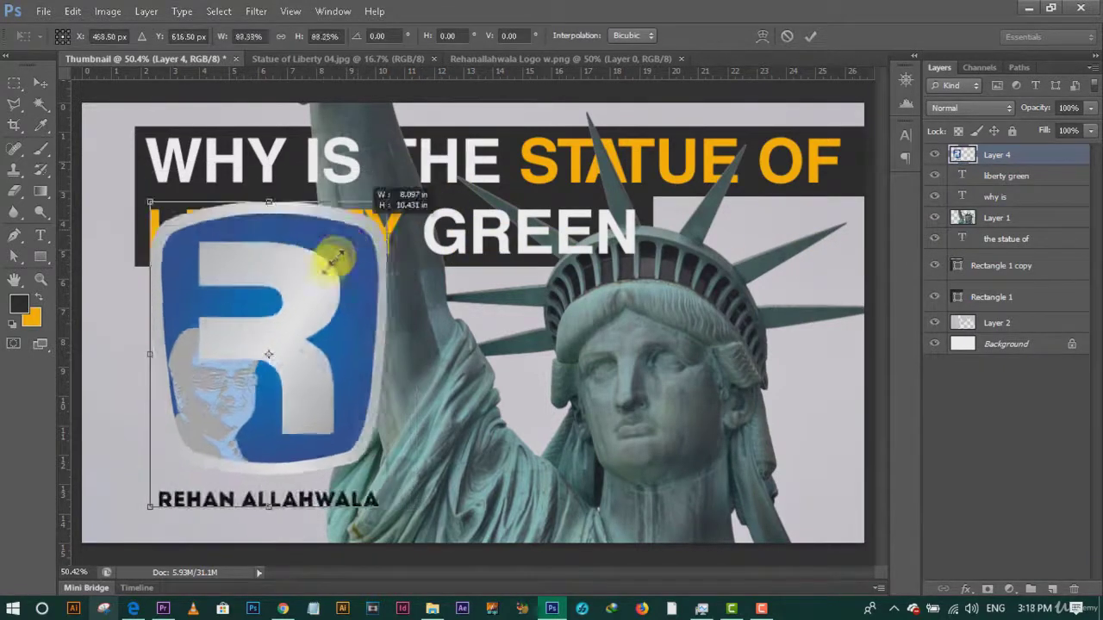
{"action": "double_click", "coordinate": [201, 435]}
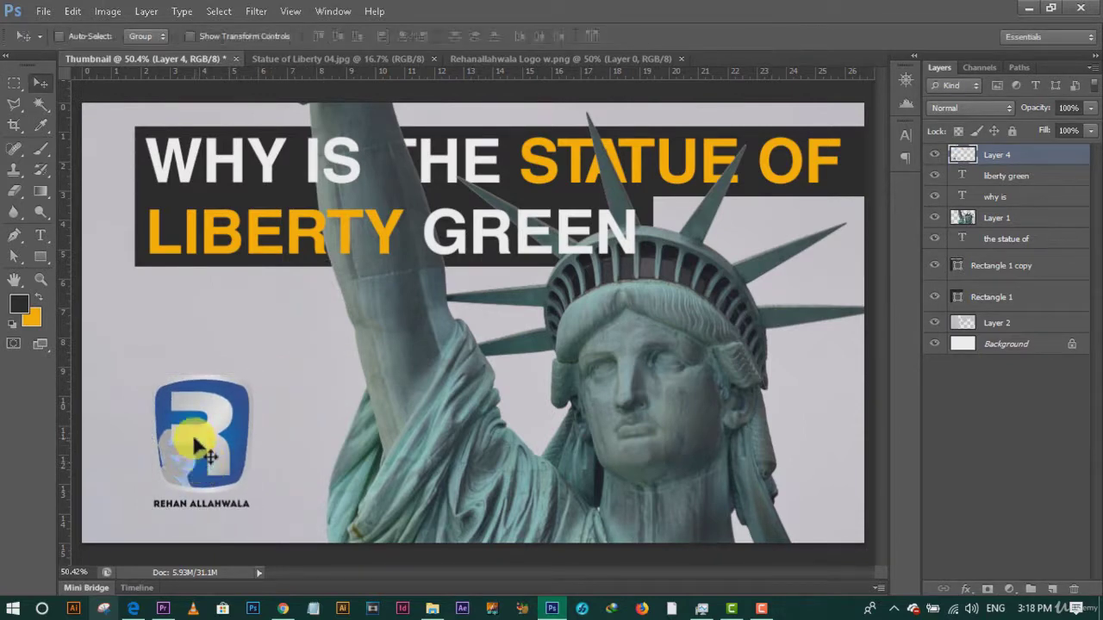
{"action": "left_click_drag", "start_coordinate": [194, 439], "coordinate": [151, 453]}
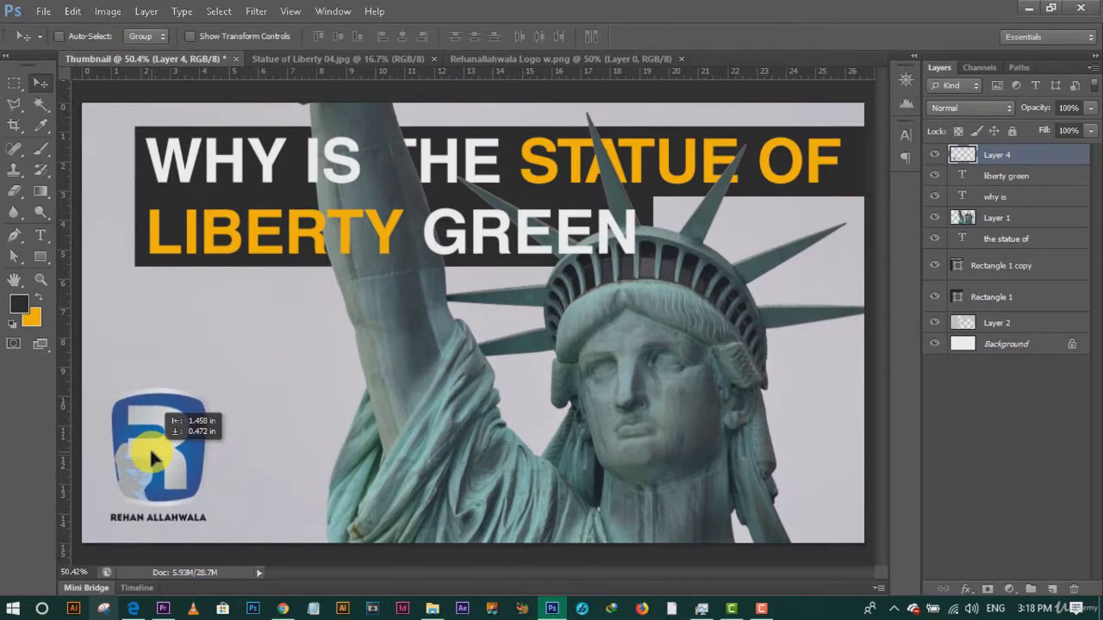
Save the thumbnail as a JPEG with the default quality settings
{"action": "key", "text": "ctrl+shift+s"}
{"action": "left_click", "coordinate": [503, 380]}
{"action": "left_click", "coordinate": [490, 476]}
{"action": "left_click", "coordinate": [795, 355]}
{"action": "left_click", "coordinate": [638, 152]}
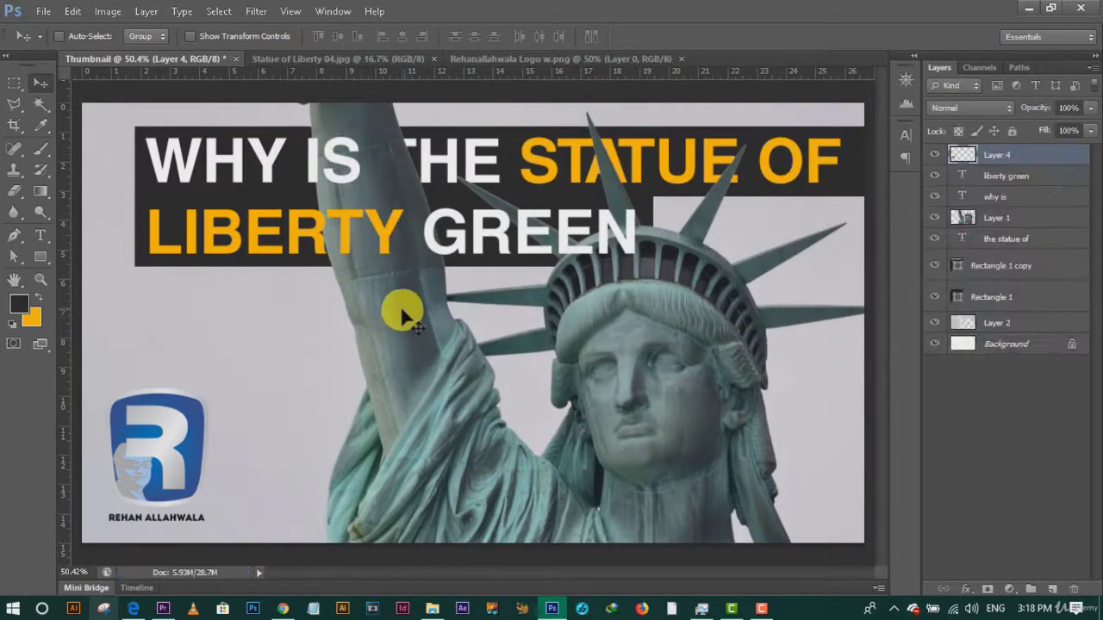